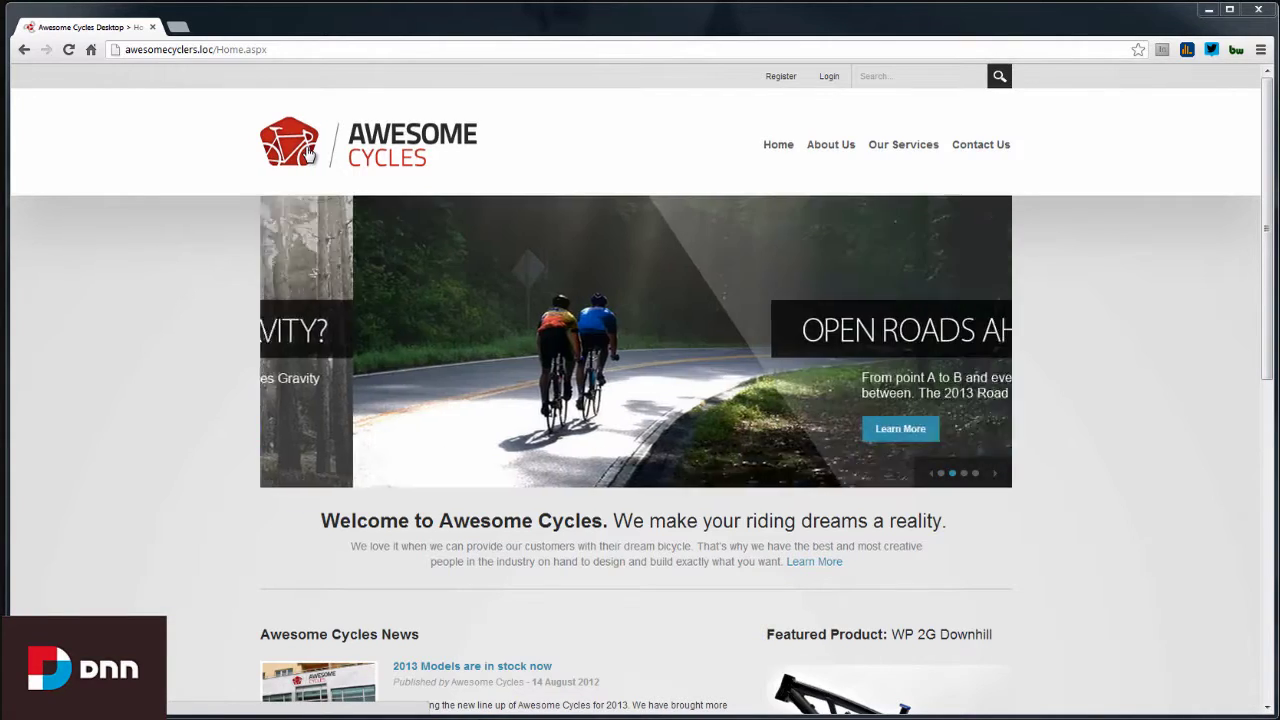
- Log in to the Awesome Cycles site with the host superuser username and password
scroll(222, 248, down, 3)
scroll(222, 248, down, 4)
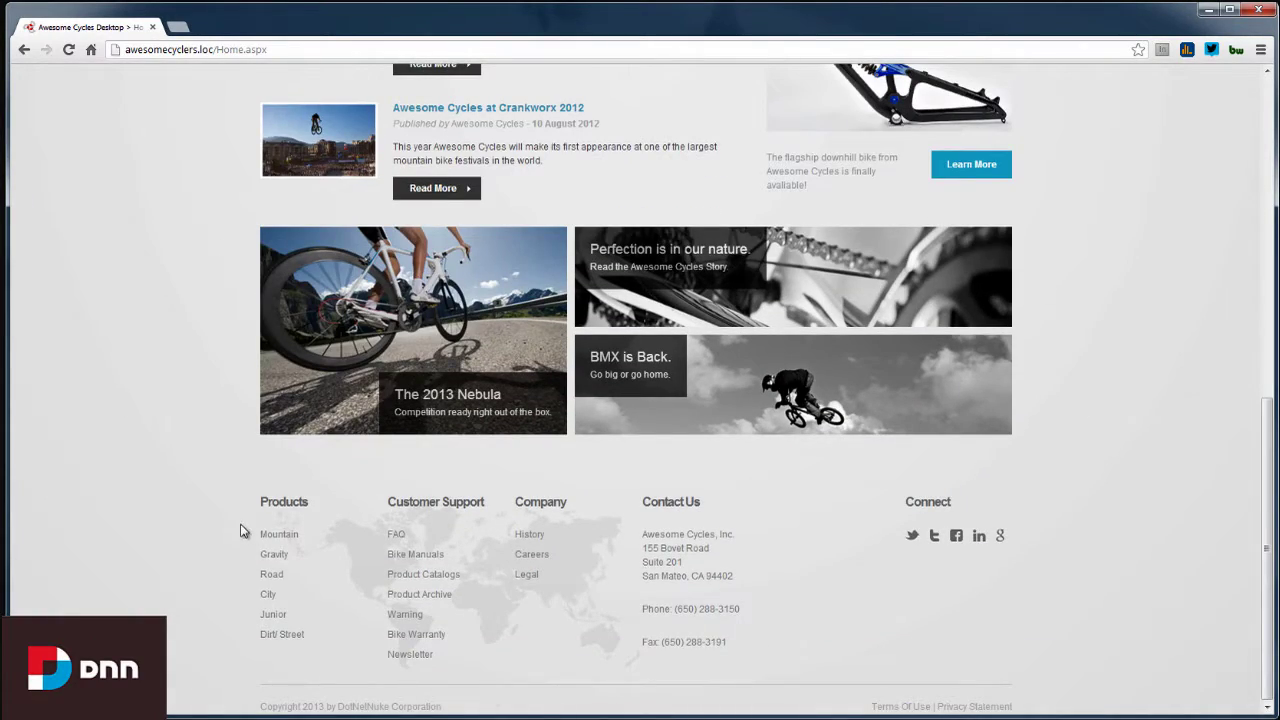
scroll(215, 482, up, 9)
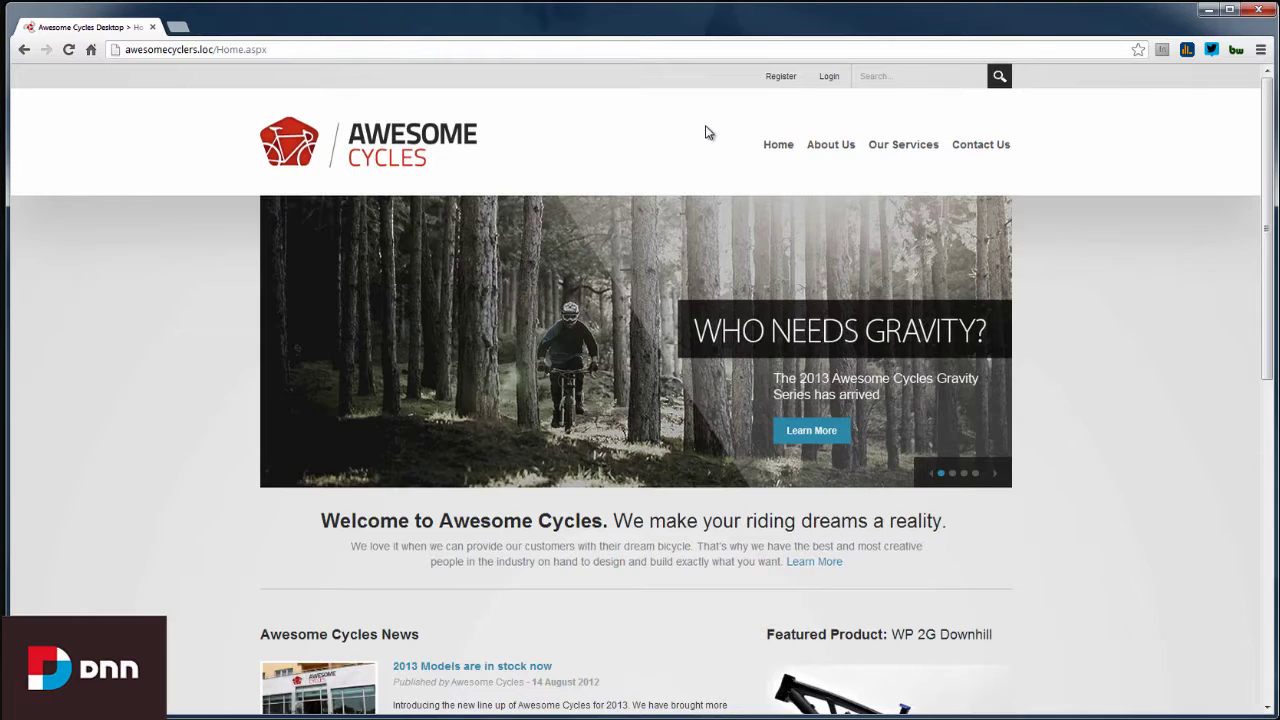
click(836, 78)
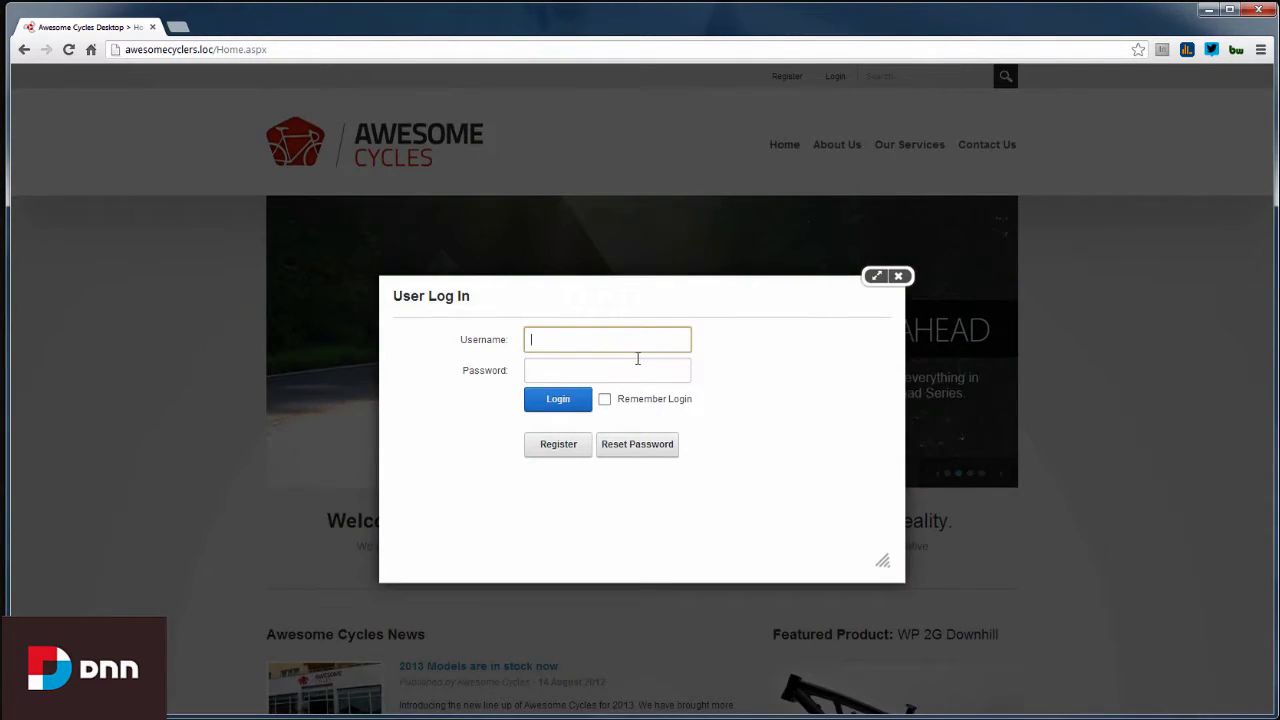
text(host)
key(Tab)
text(••••••••)
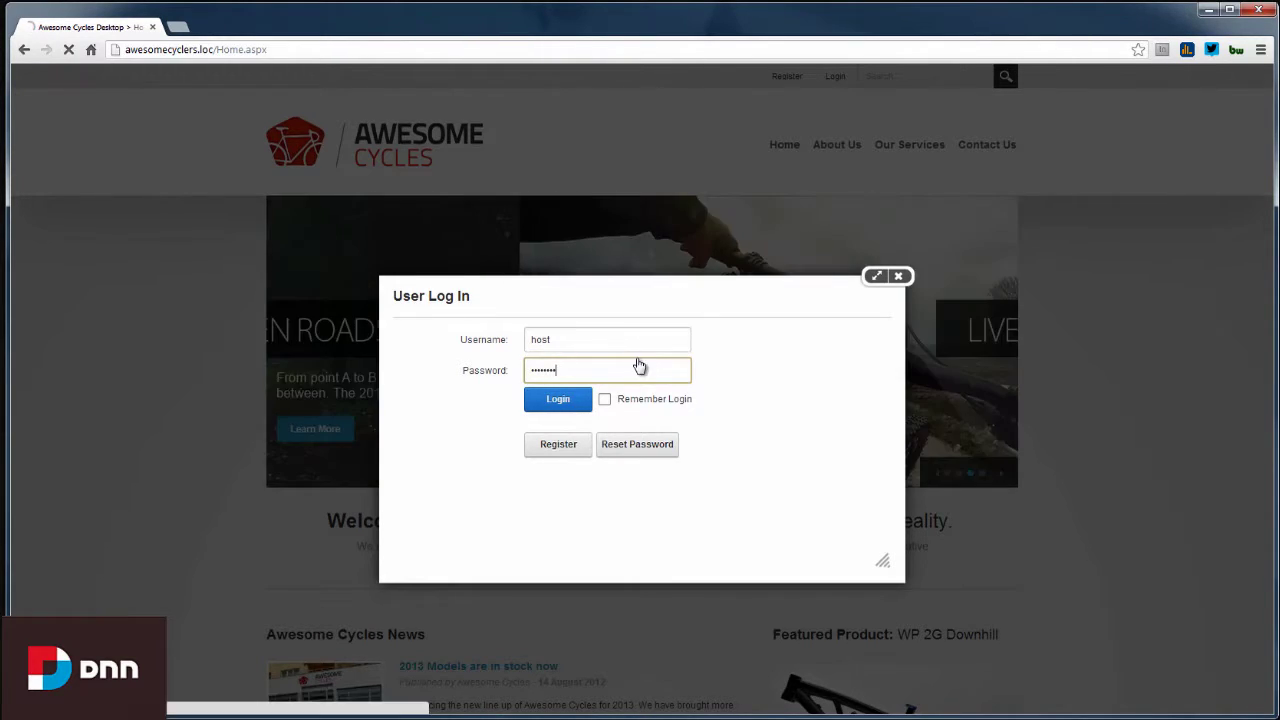
key(Return)
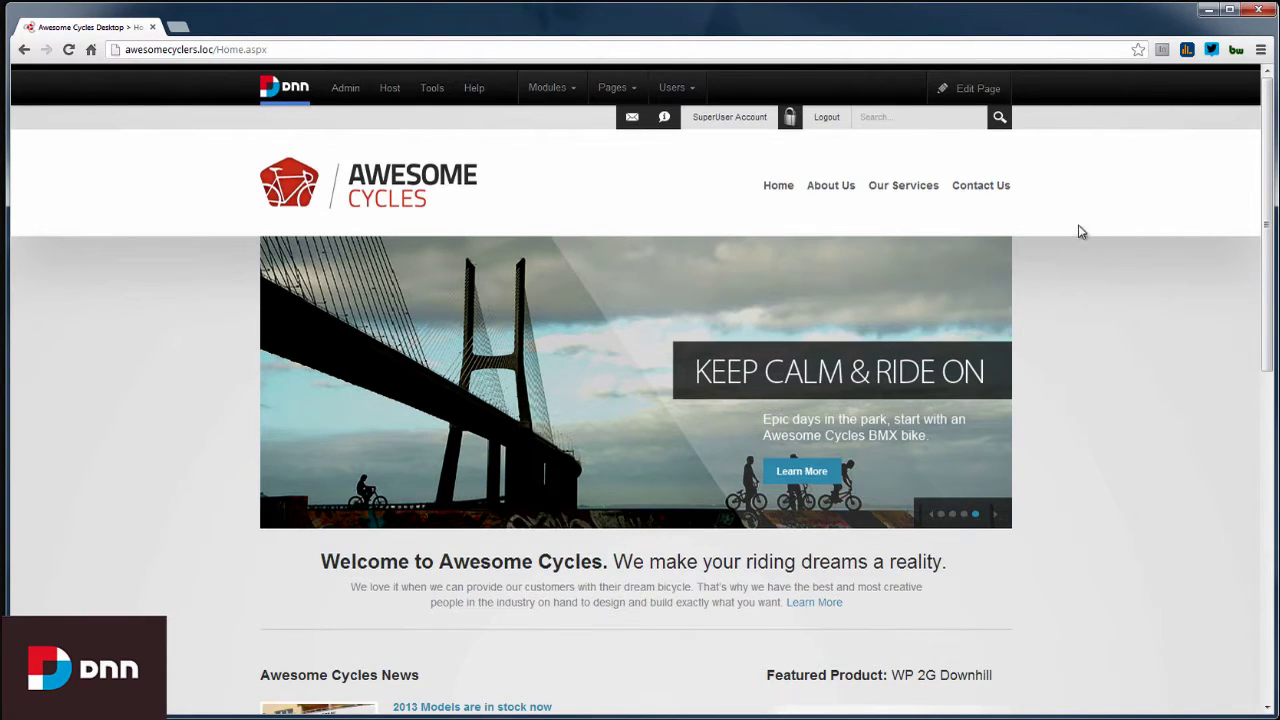
scroll(1097, 303, down, 6)
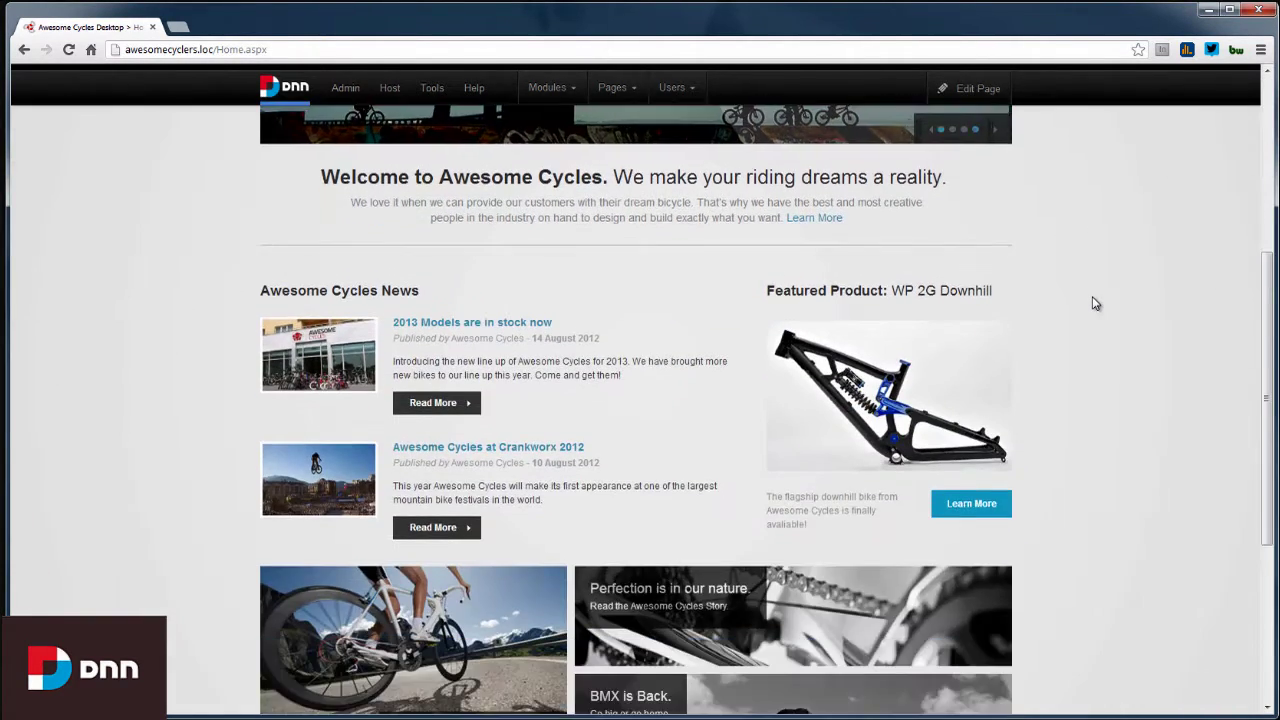
scroll(1093, 303, up, 2)
scroll(1093, 303, up, 2)
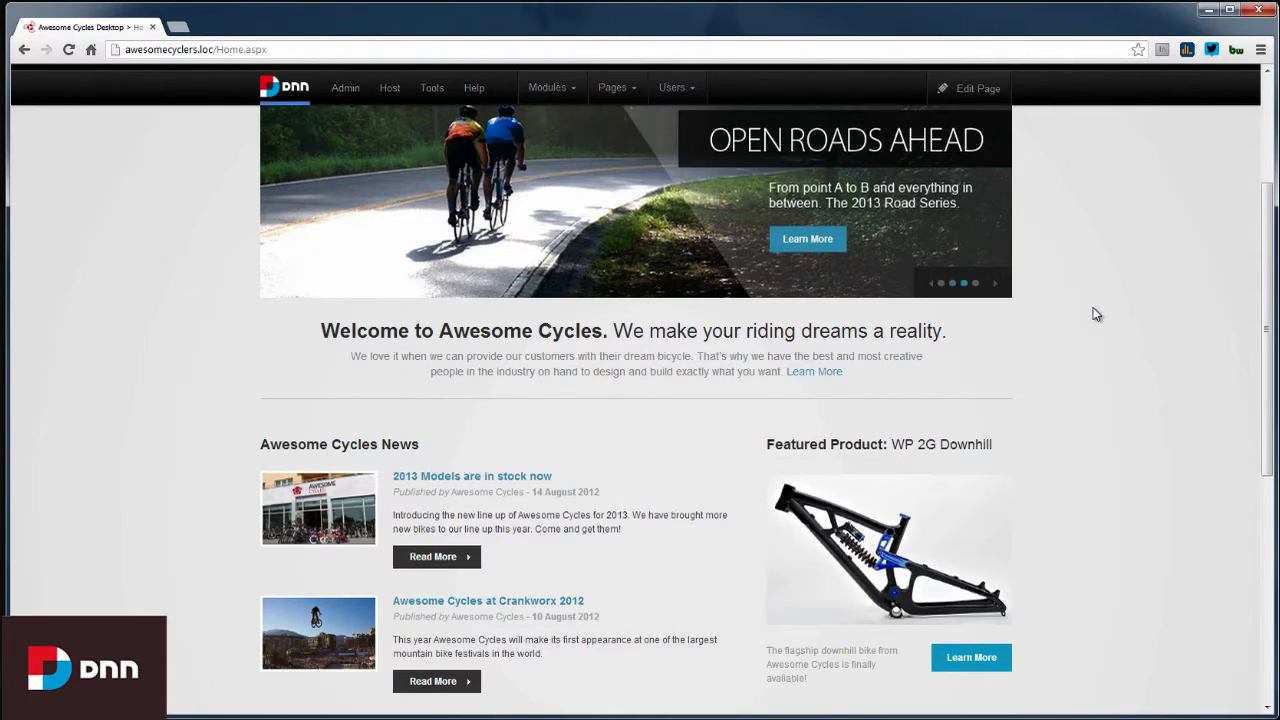
scroll(1096, 314, up, 2)
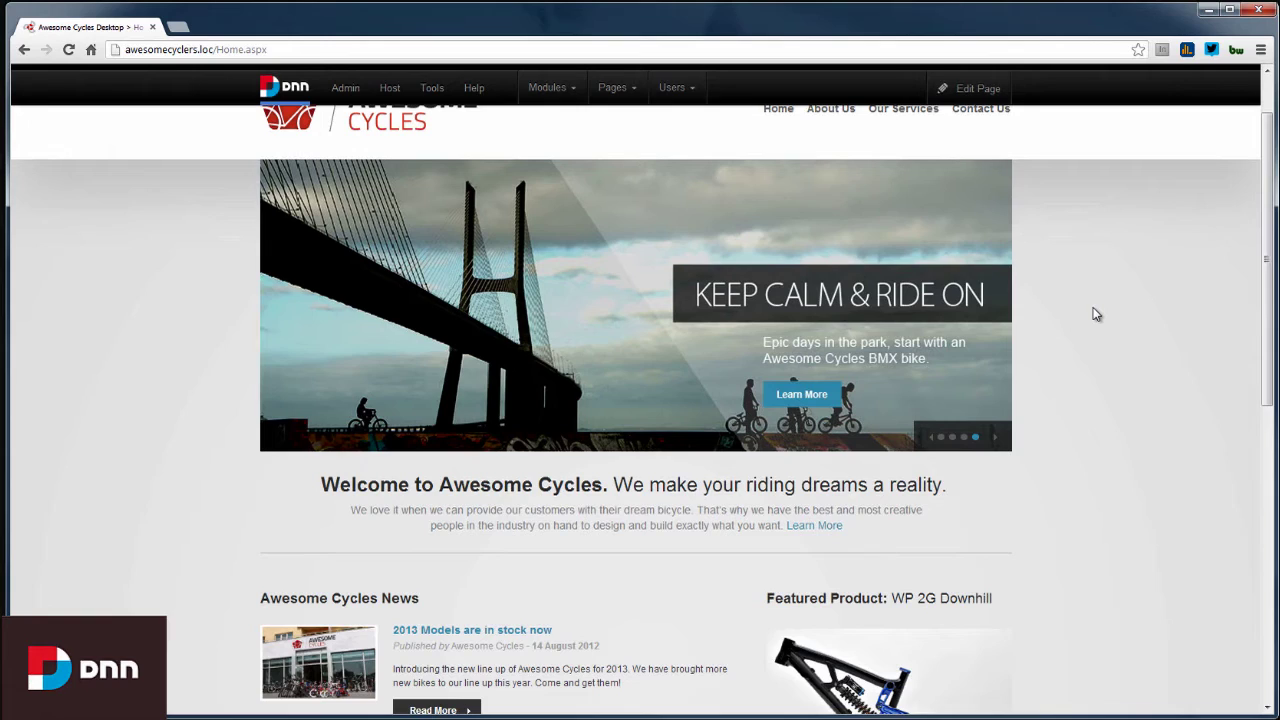
scroll(1096, 314, up, 1)
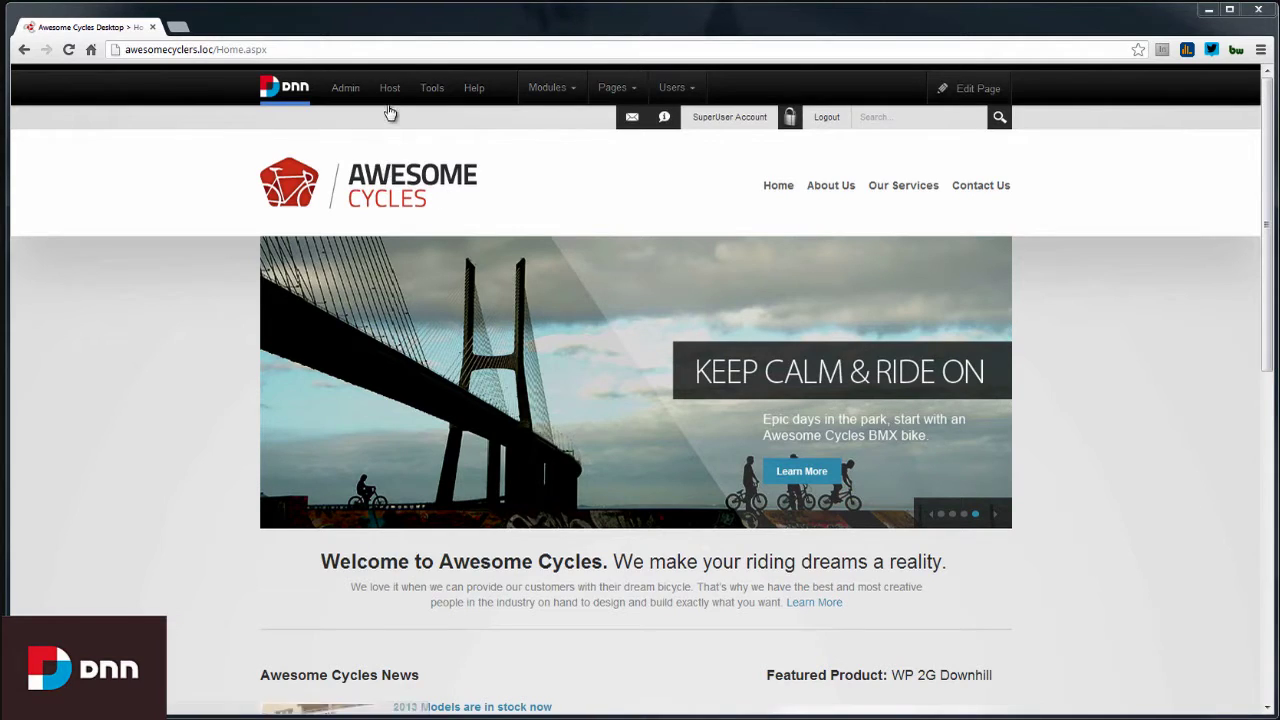
mouse_move(384, 92)
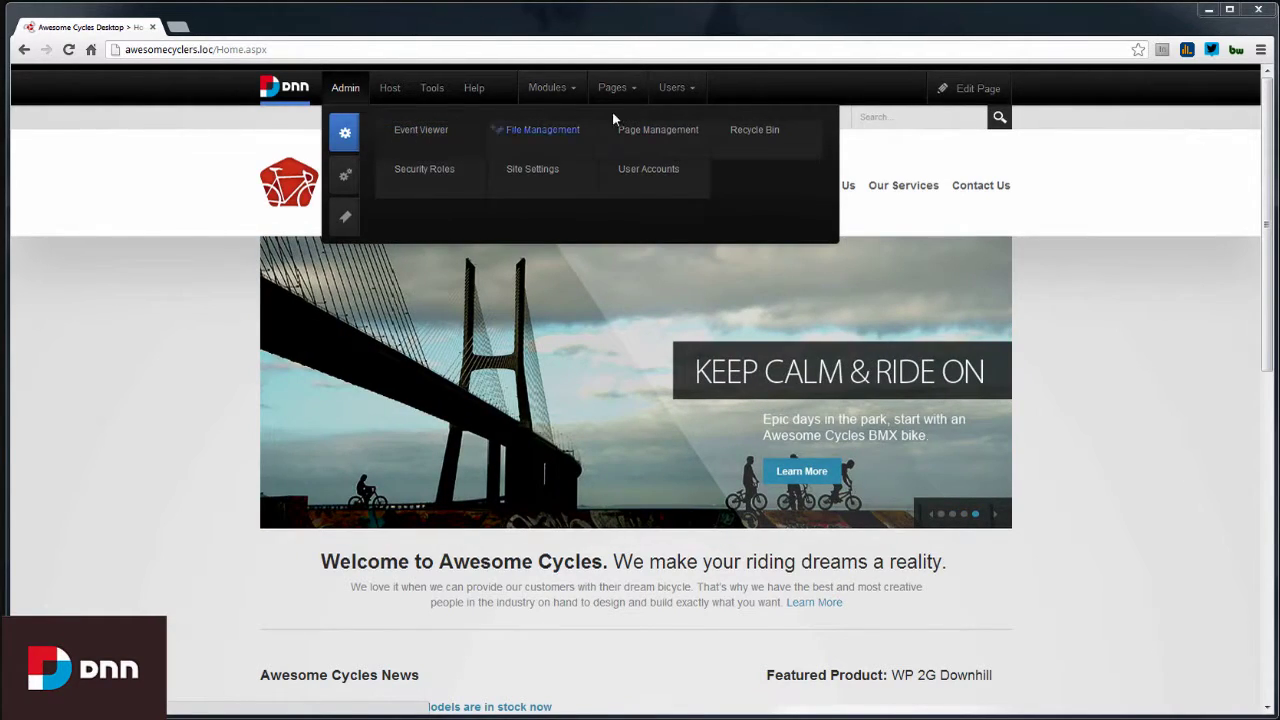
- Start a new page from Pages > Add New Page and name it 'Locations'
mouse_move(634, 96)
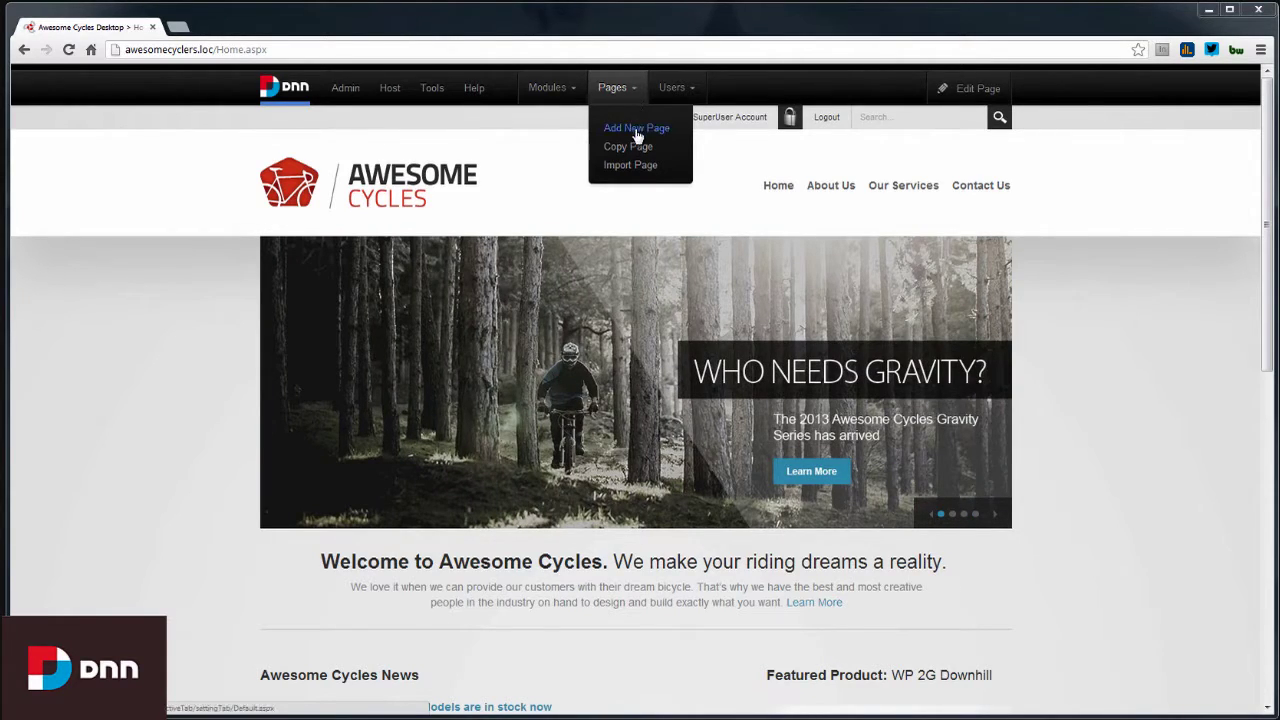
click(636, 130)
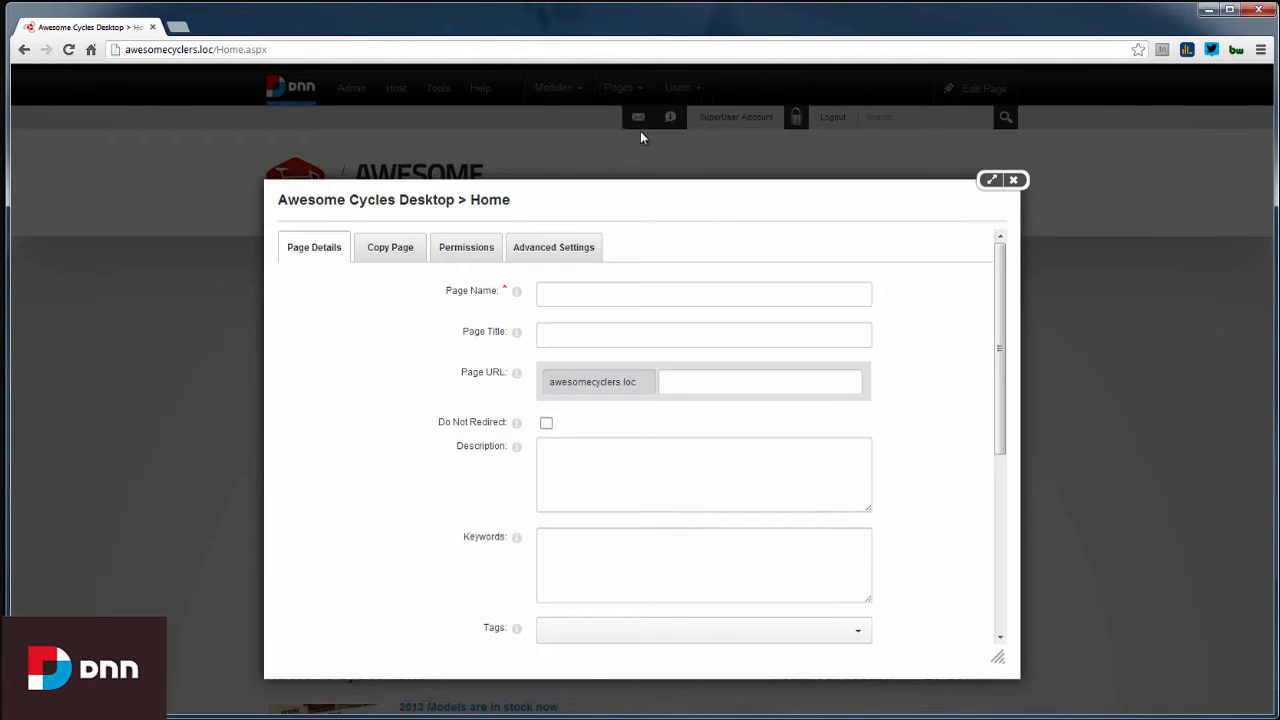
drag(996, 293, 1004, 298)
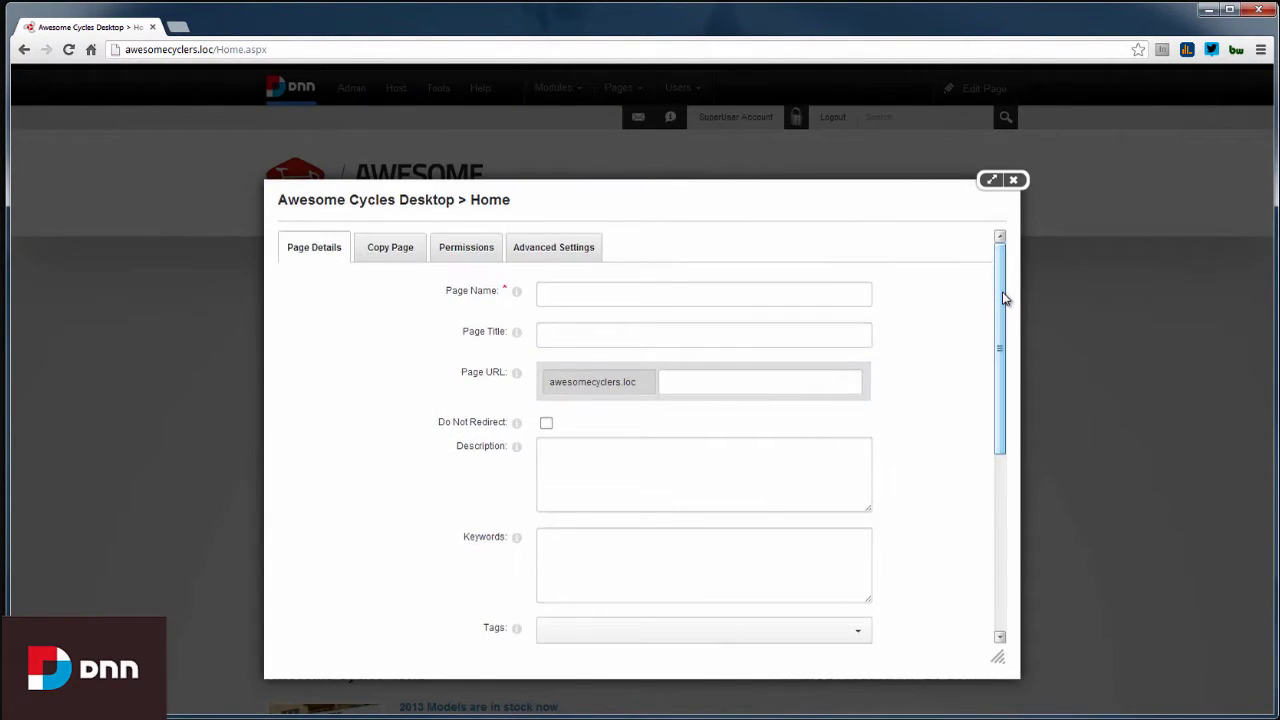
click(686, 297)
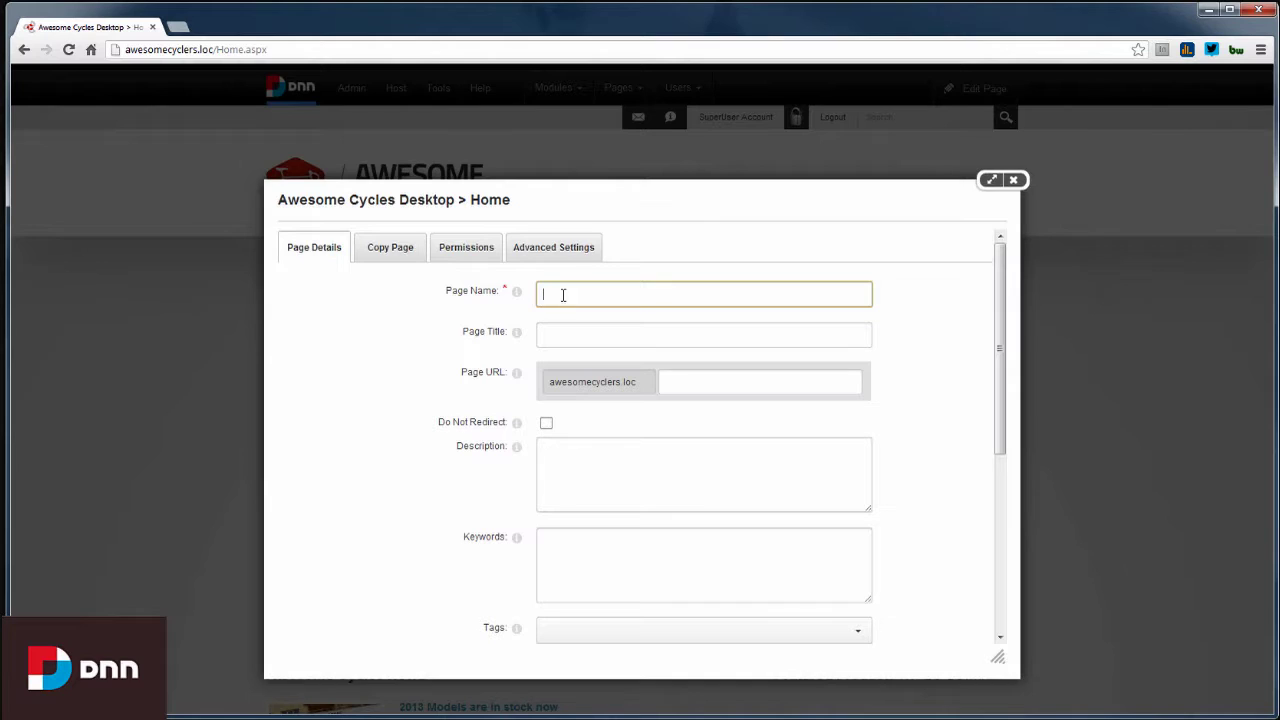
text(Lo)
key(BackSpace)
key(BackSpace)
text(Locations)
drag(997, 344, 1008, 528)
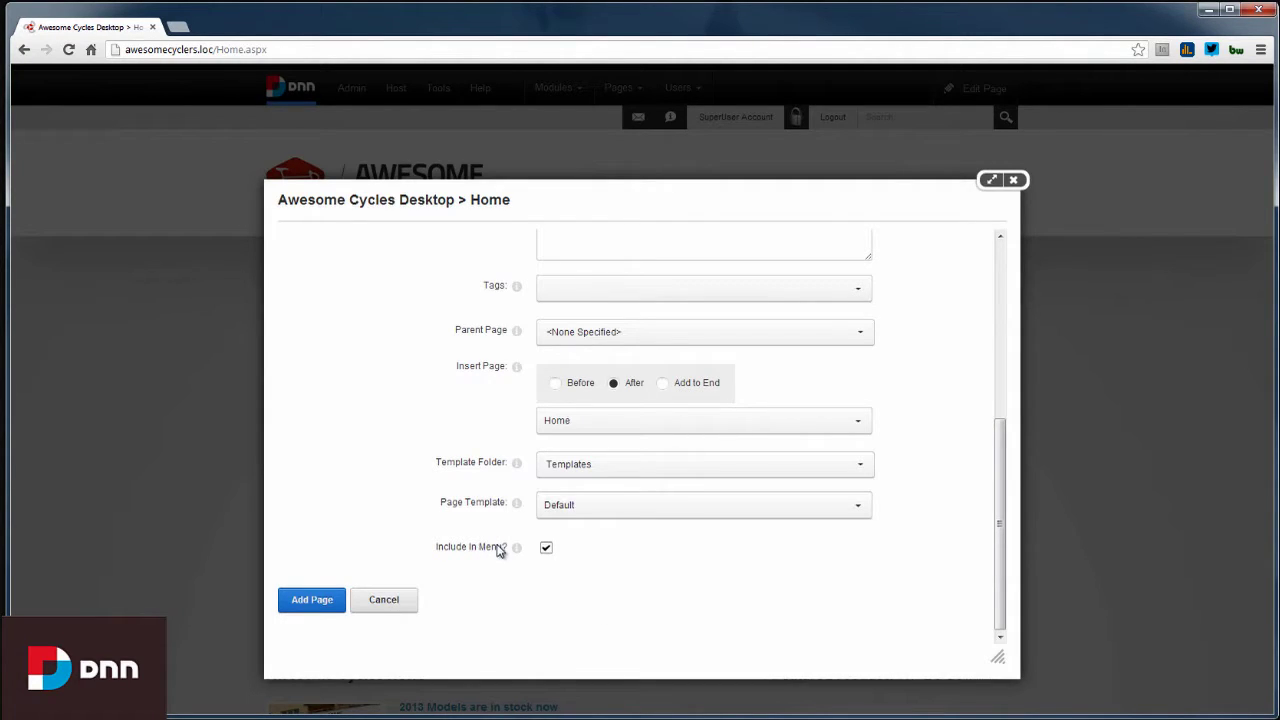
drag(998, 524, 1016, 340)
- Give All Users view permission on the new page and add the Locations page
click(480, 257)
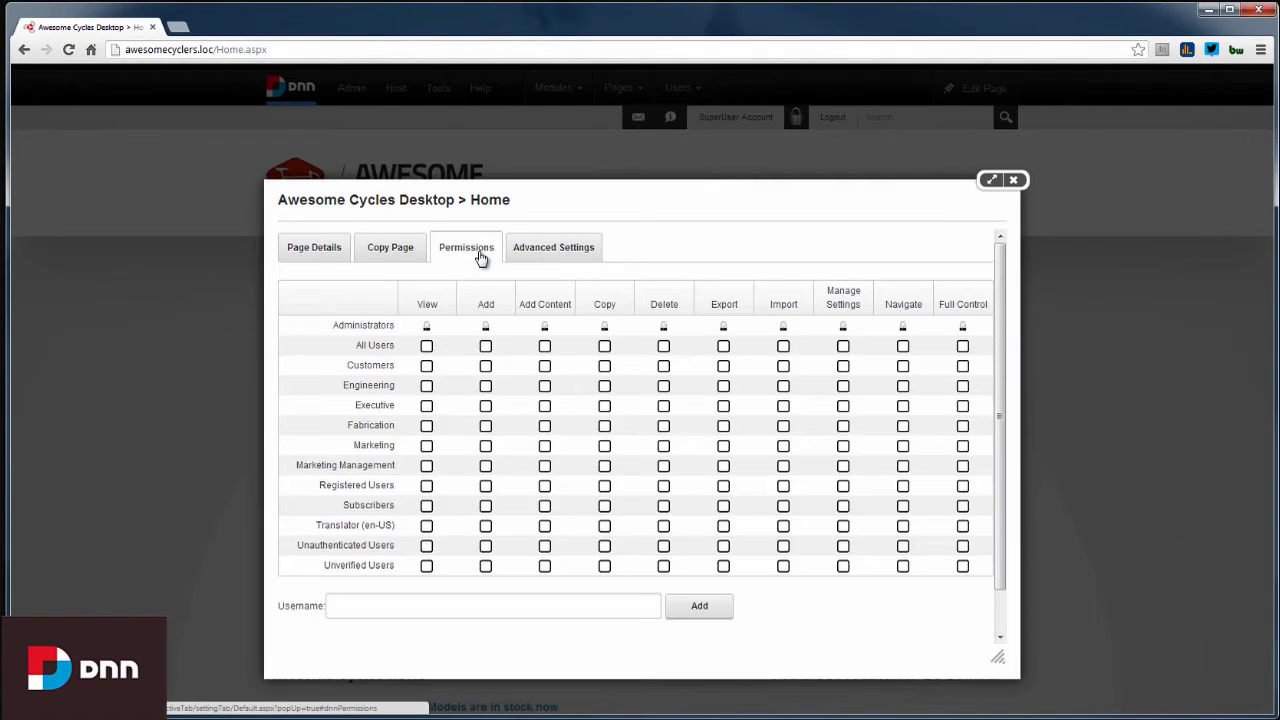
click(426, 346)
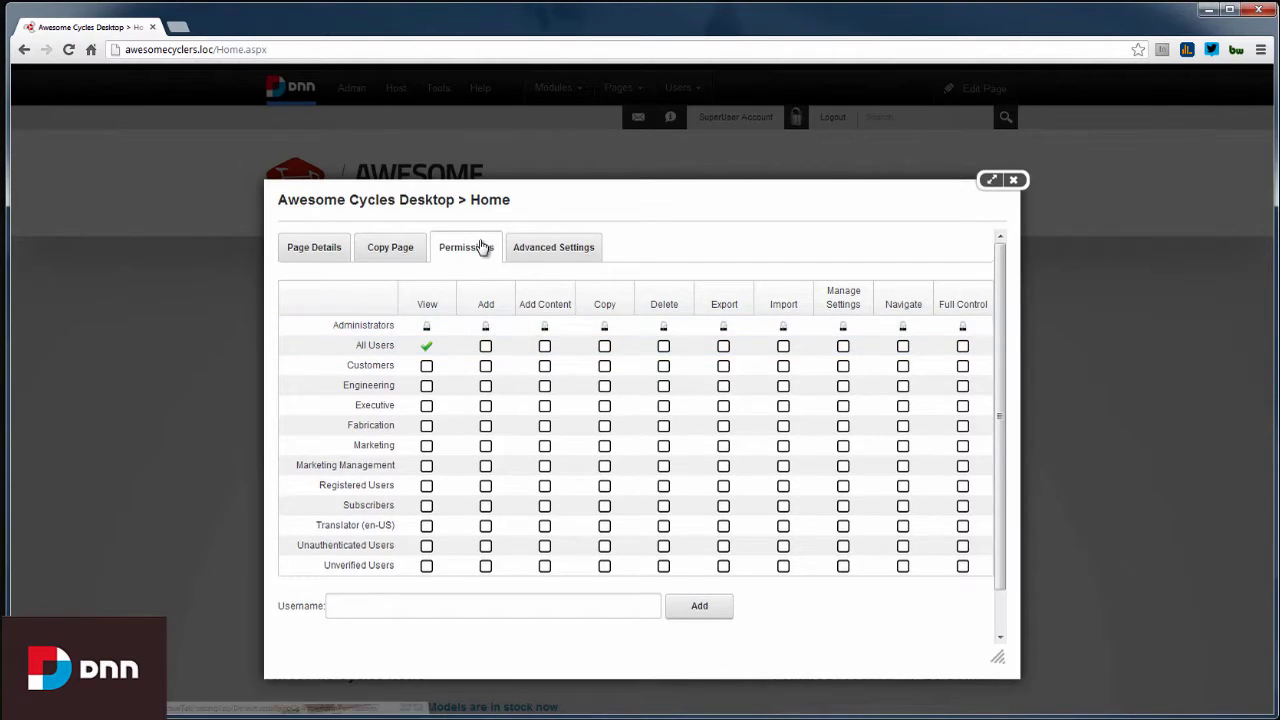
click(318, 250)
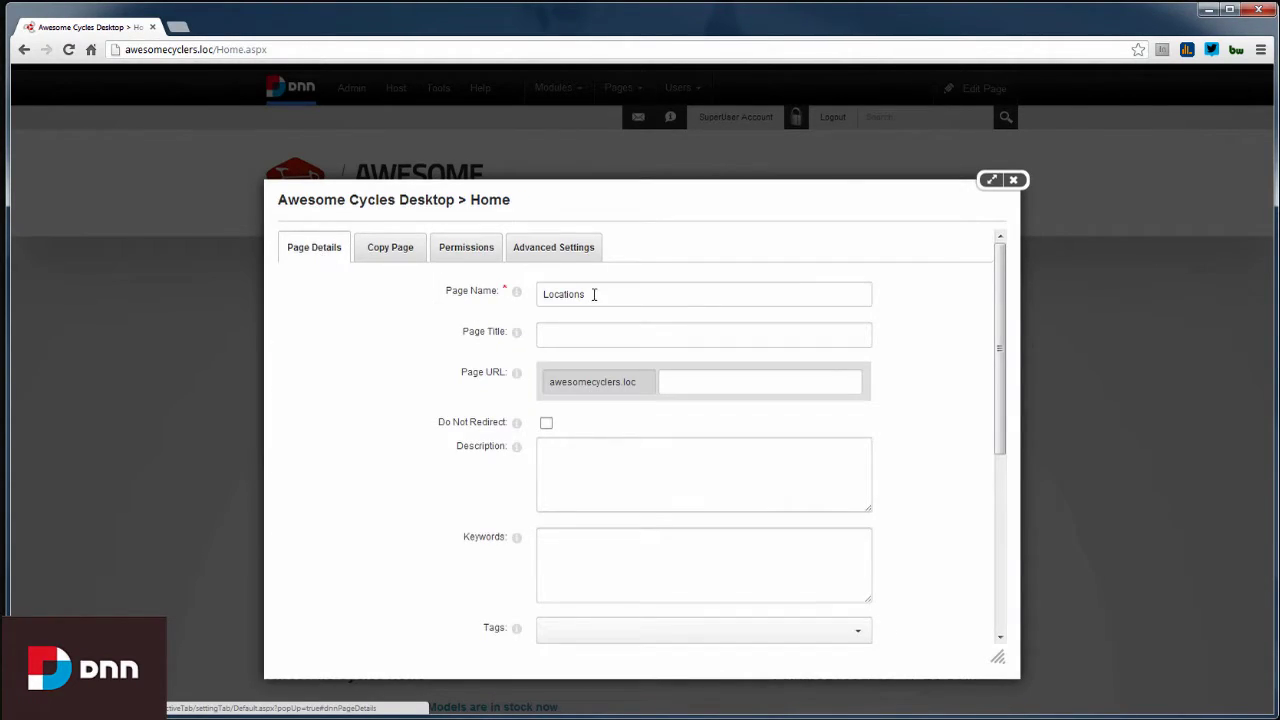
drag(999, 352, 999, 548)
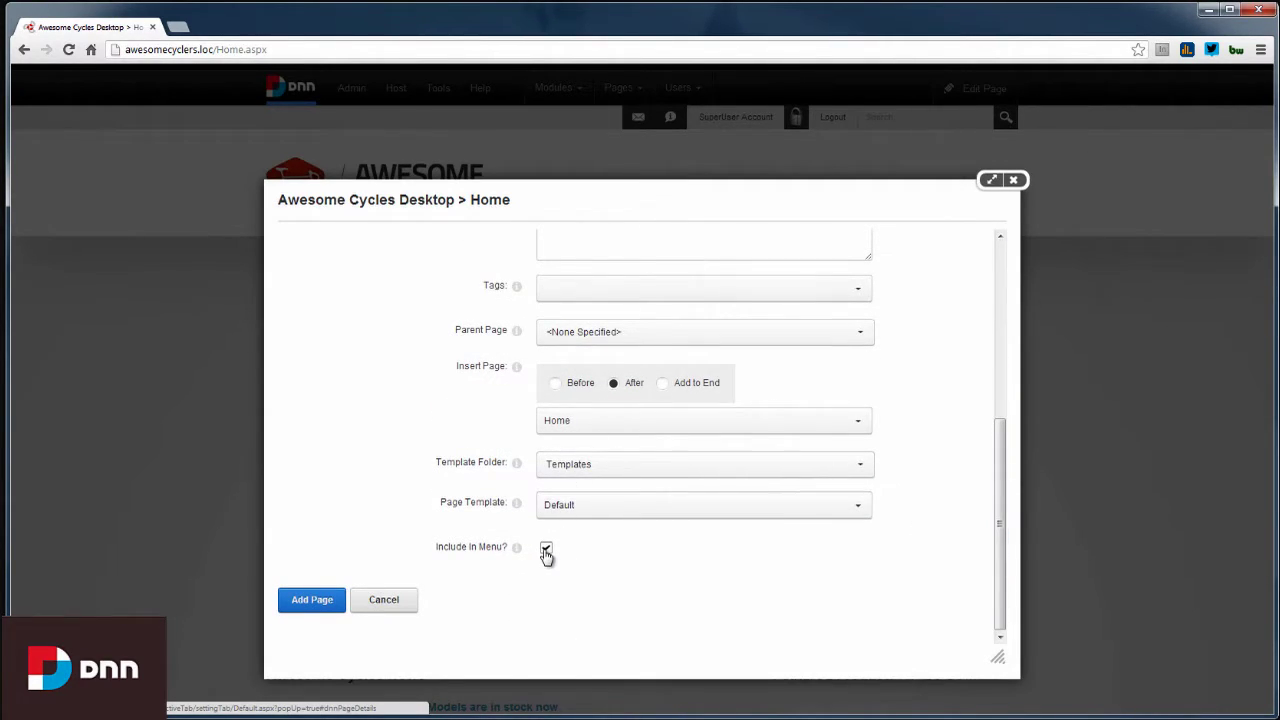
click(316, 605)
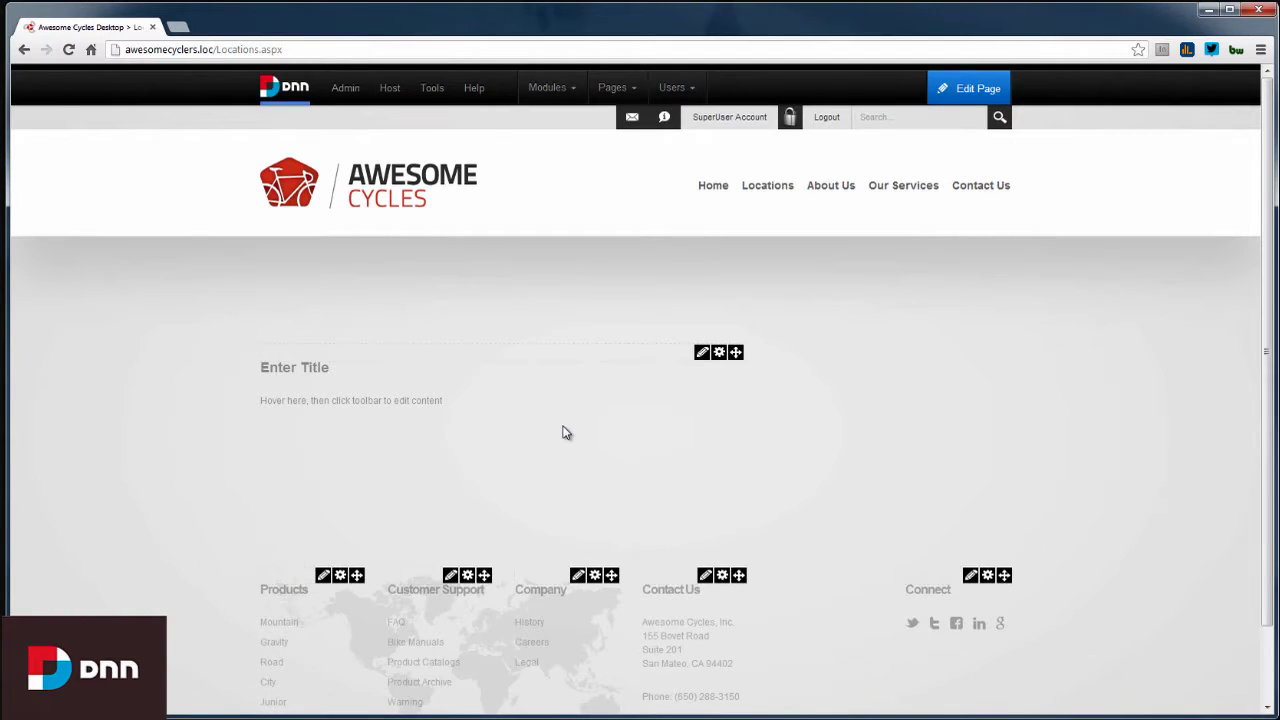
click(773, 193)
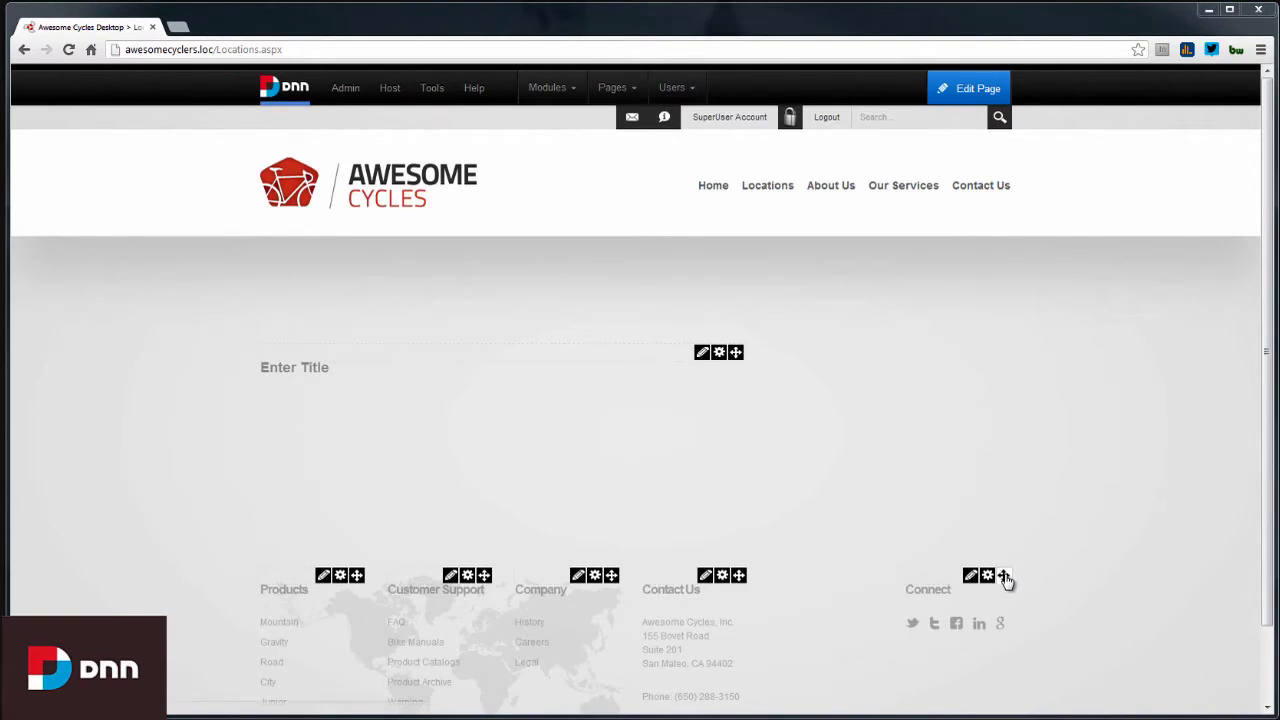
mouse_move(594, 577)
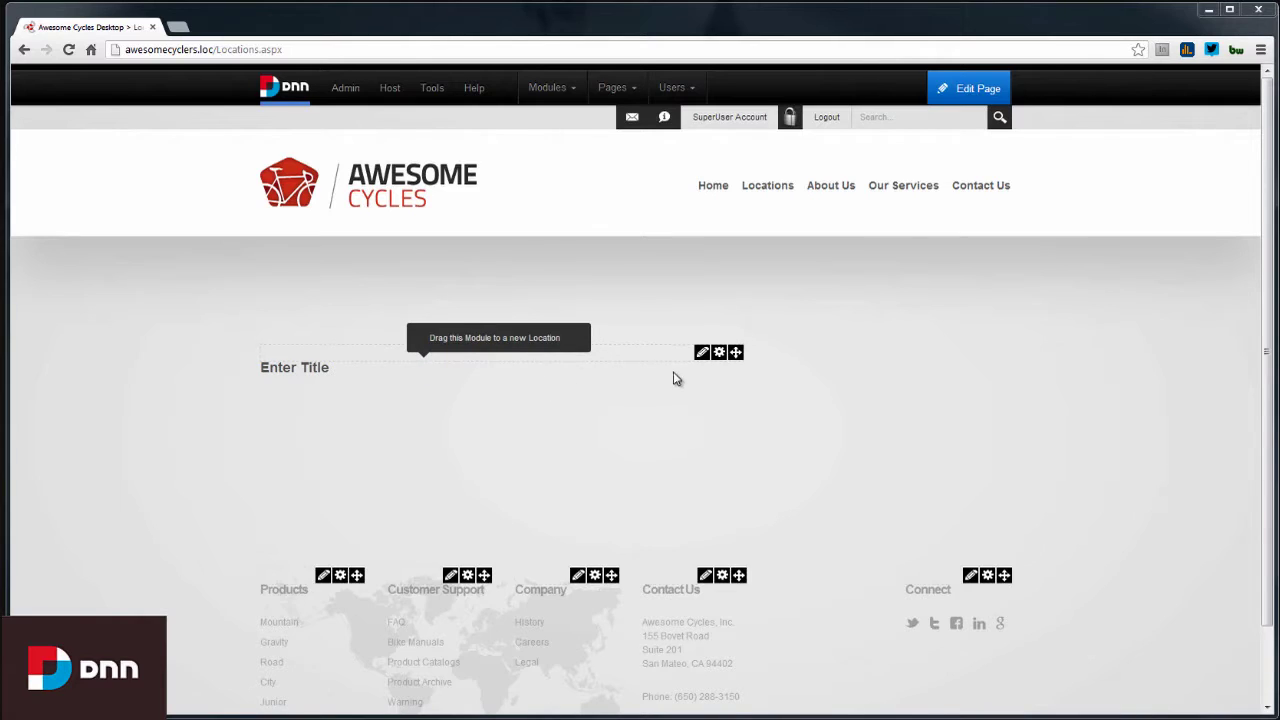
mouse_move(736, 358)
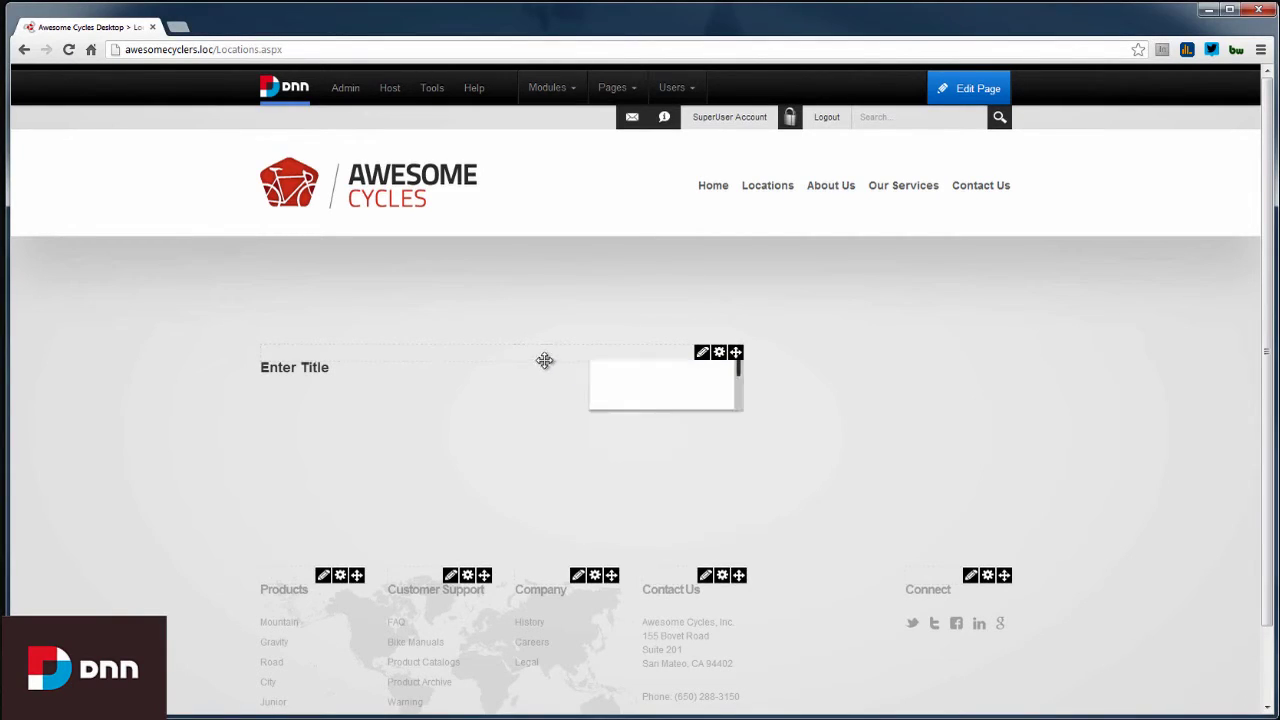
drag(543, 346, 650, 408)
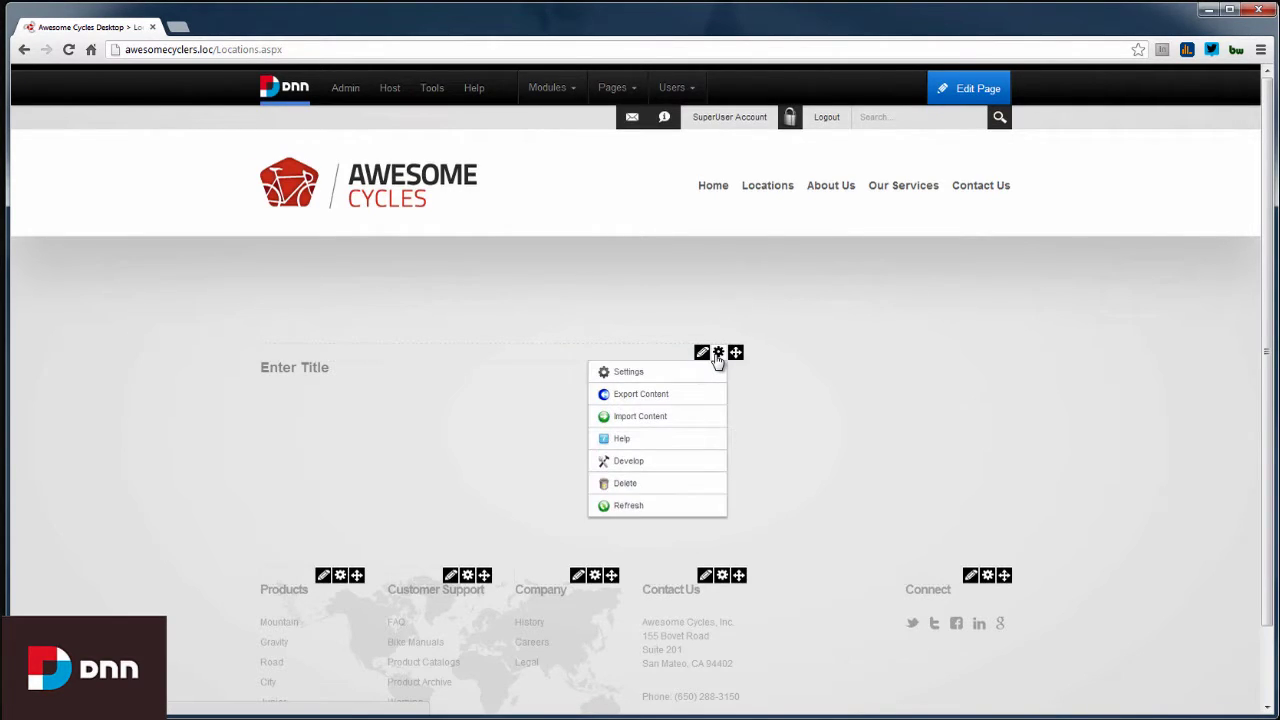
- Replace the placeholder module's title with 'Locations' and update its module settings
click(699, 374)
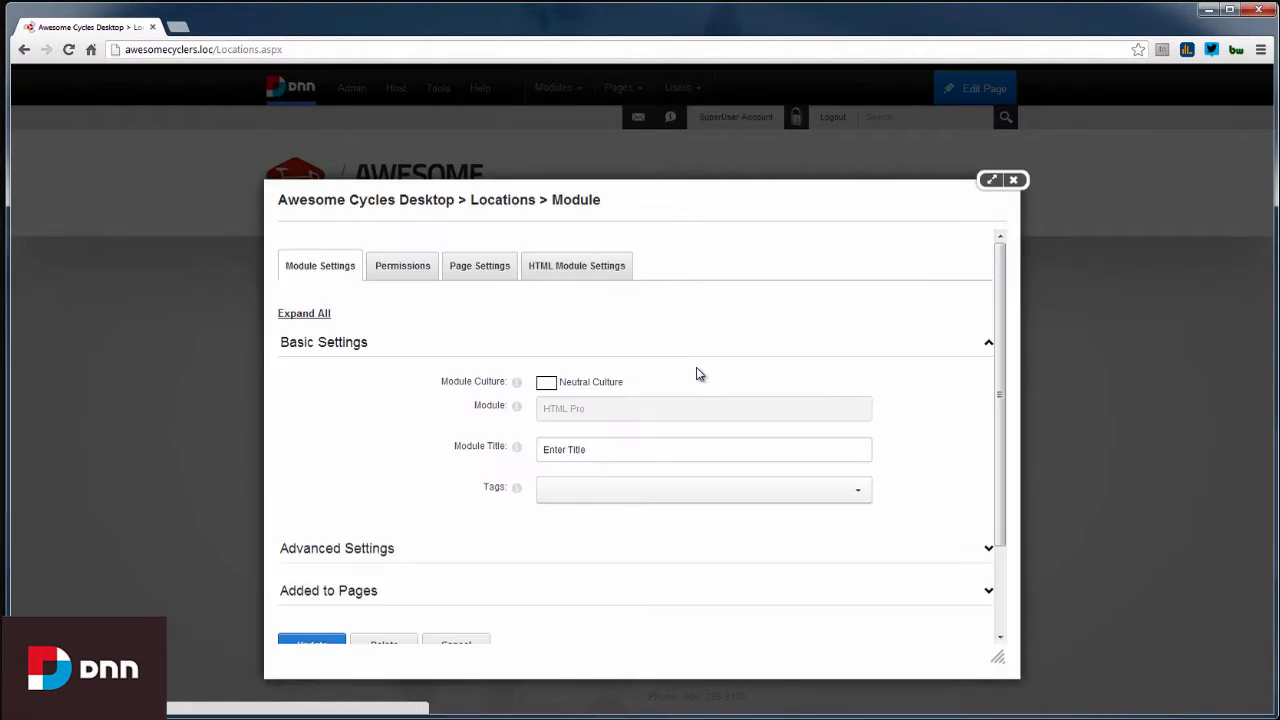
click(543, 452)
key(ctrl+a)
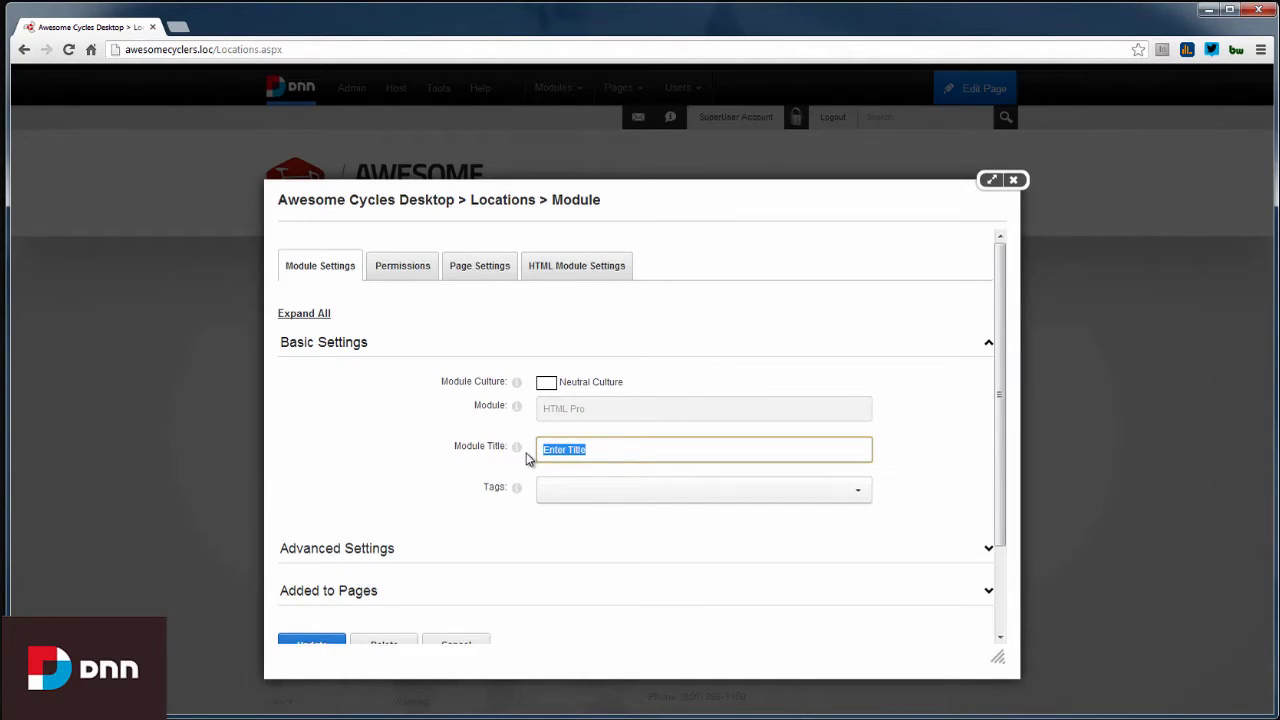
text(Locations)
click(418, 277)
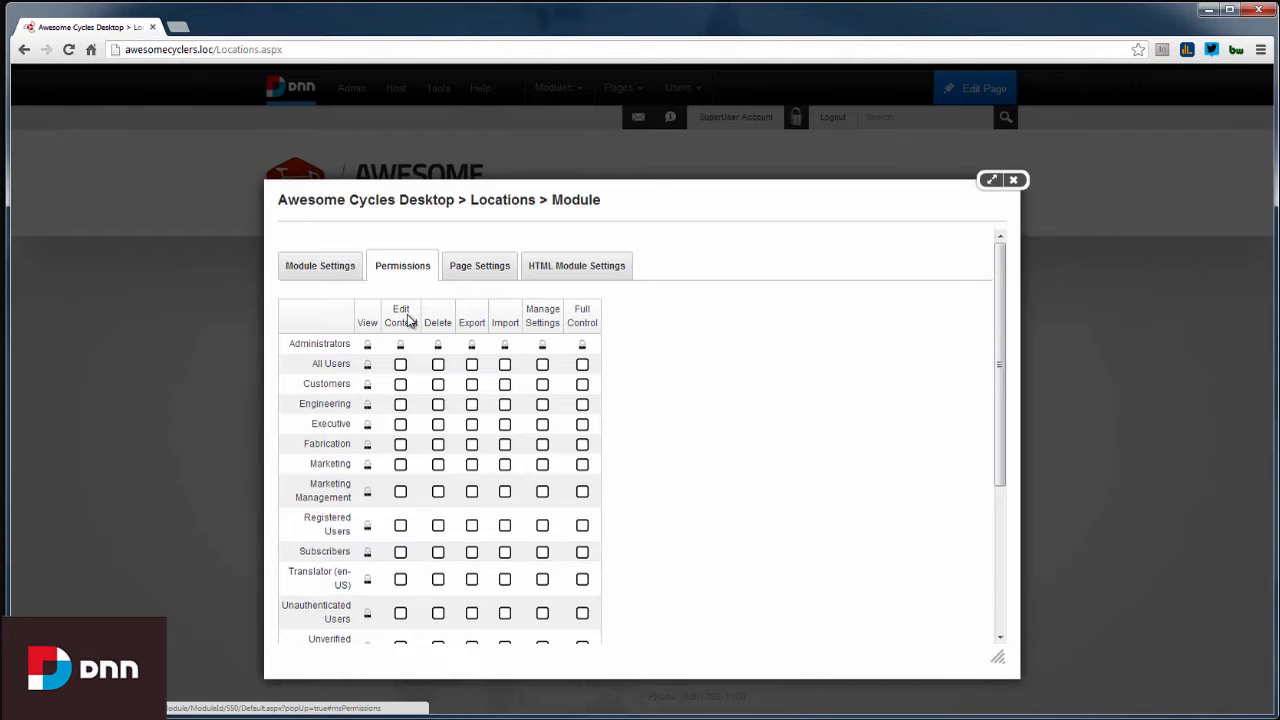
click(330, 276)
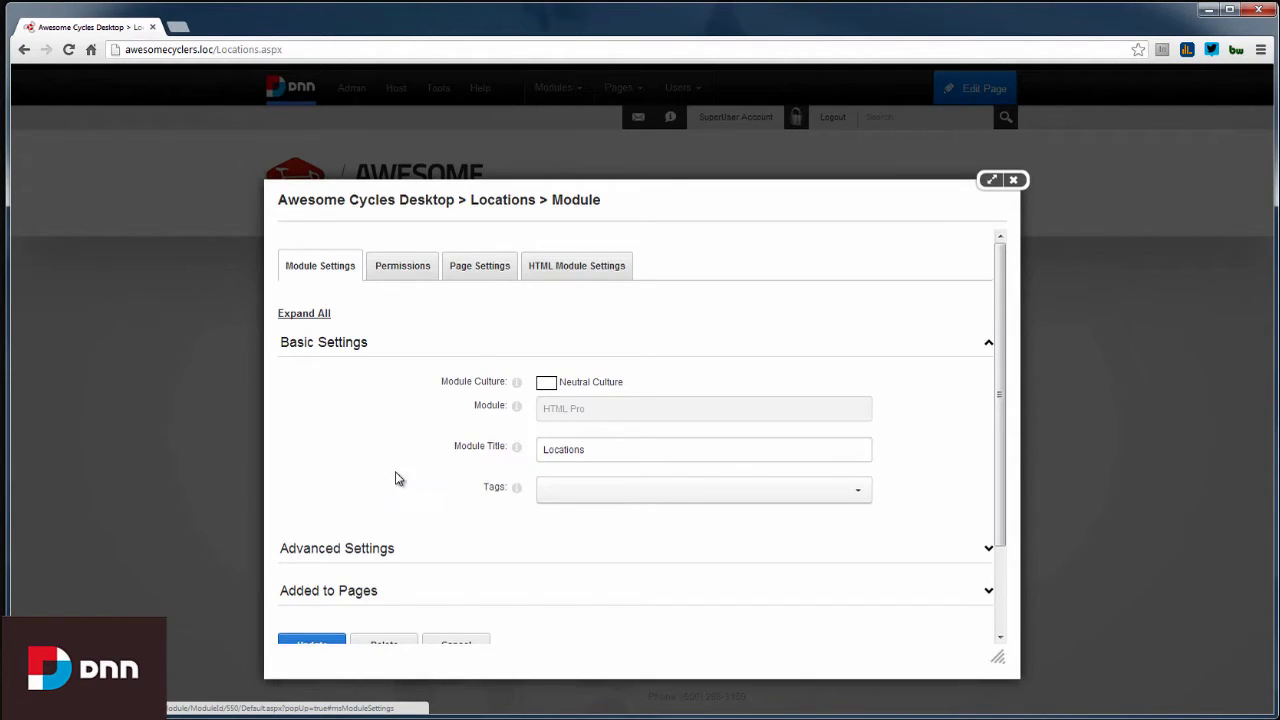
scroll(397, 480, down, 2)
click(312, 531)
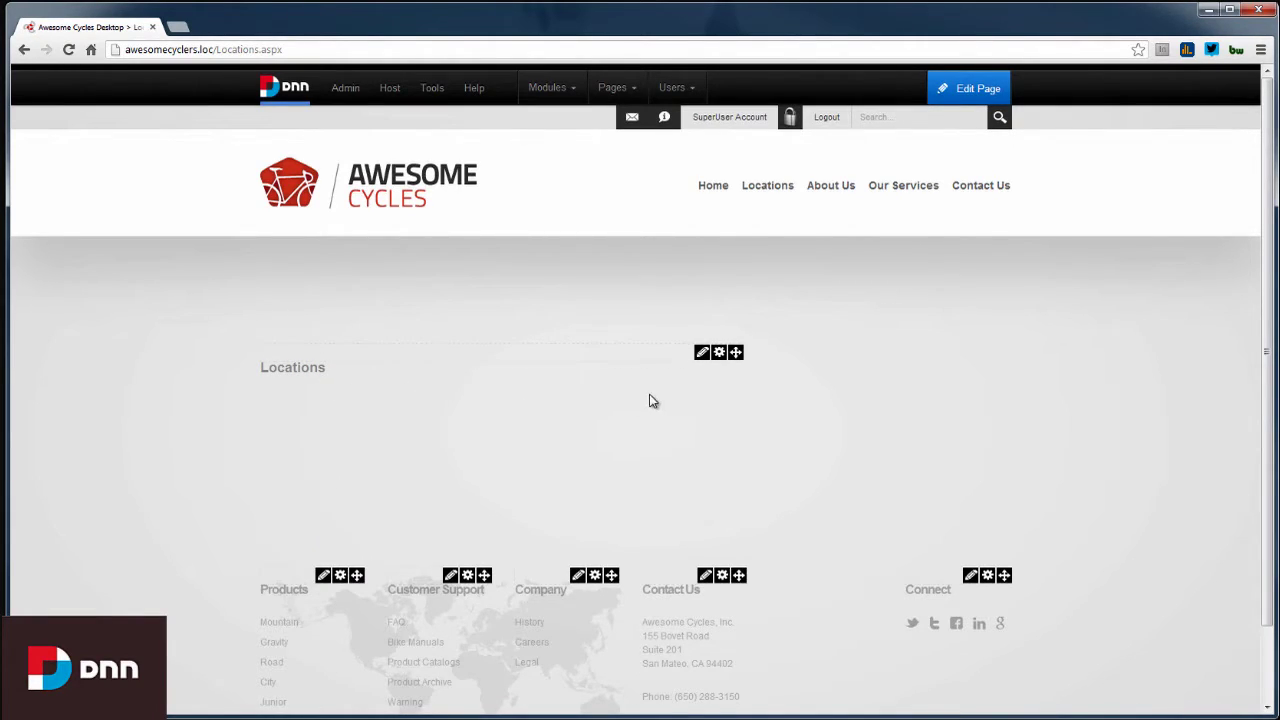
- Paste two Lorem ipsum paragraphs into the module's editor and remove the leading space
mouse_move(701, 368)
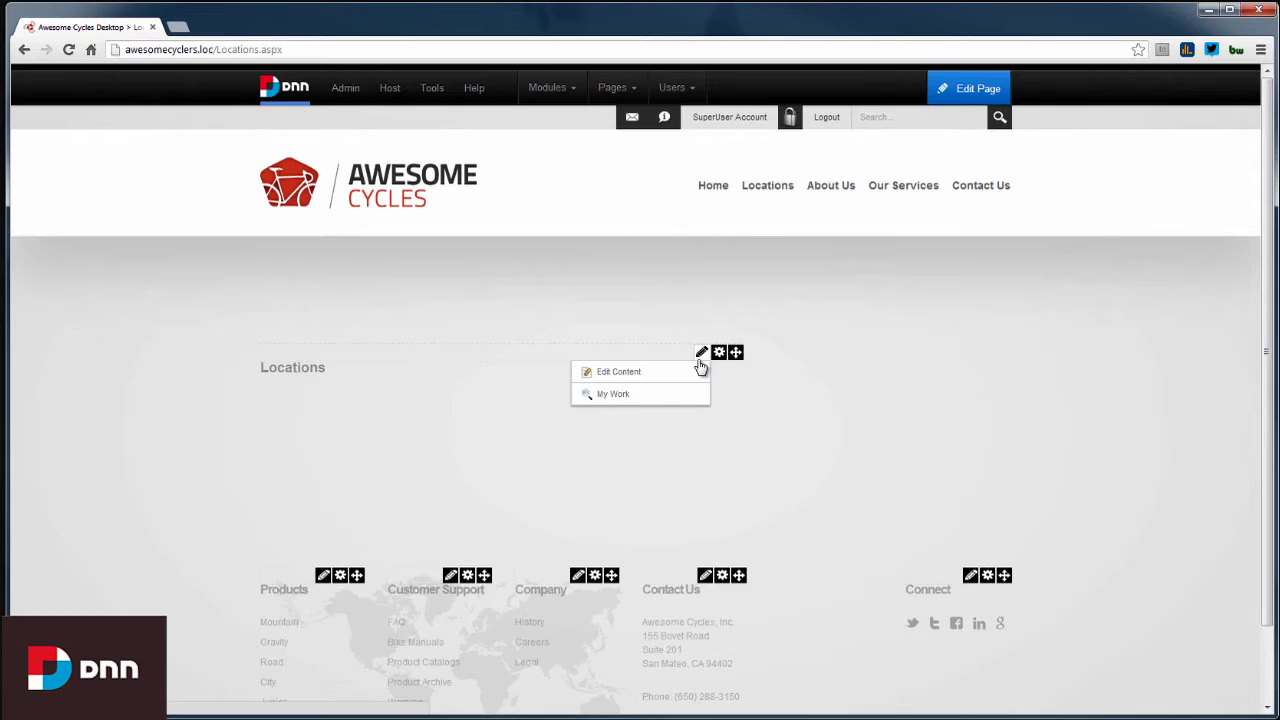
click(640, 383)
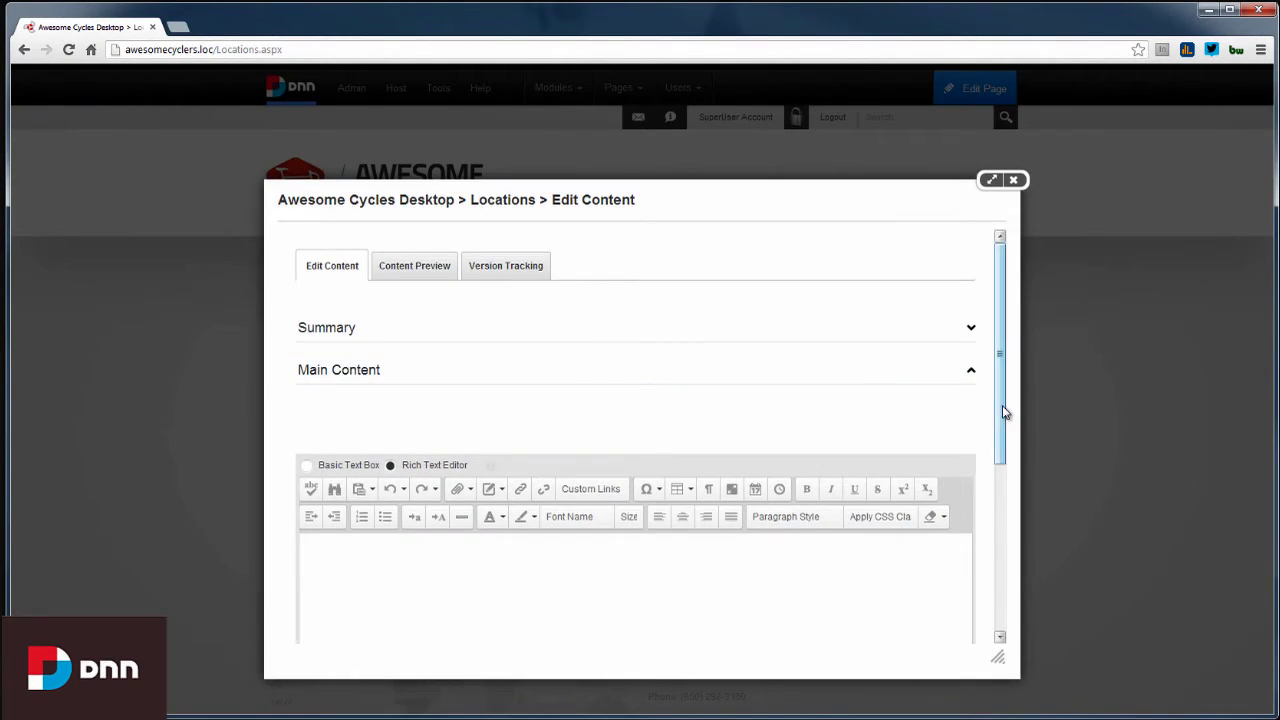
drag(1002, 405, 995, 451)
click(801, 490)
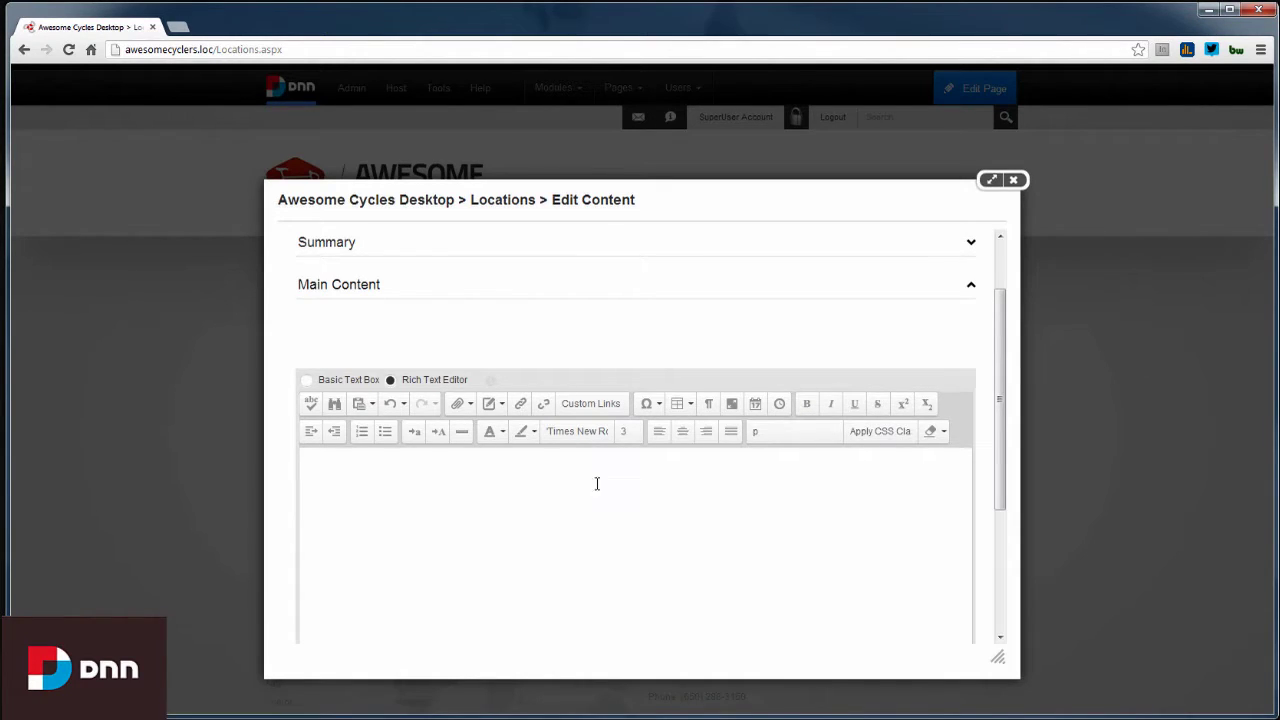
click(689, 404)
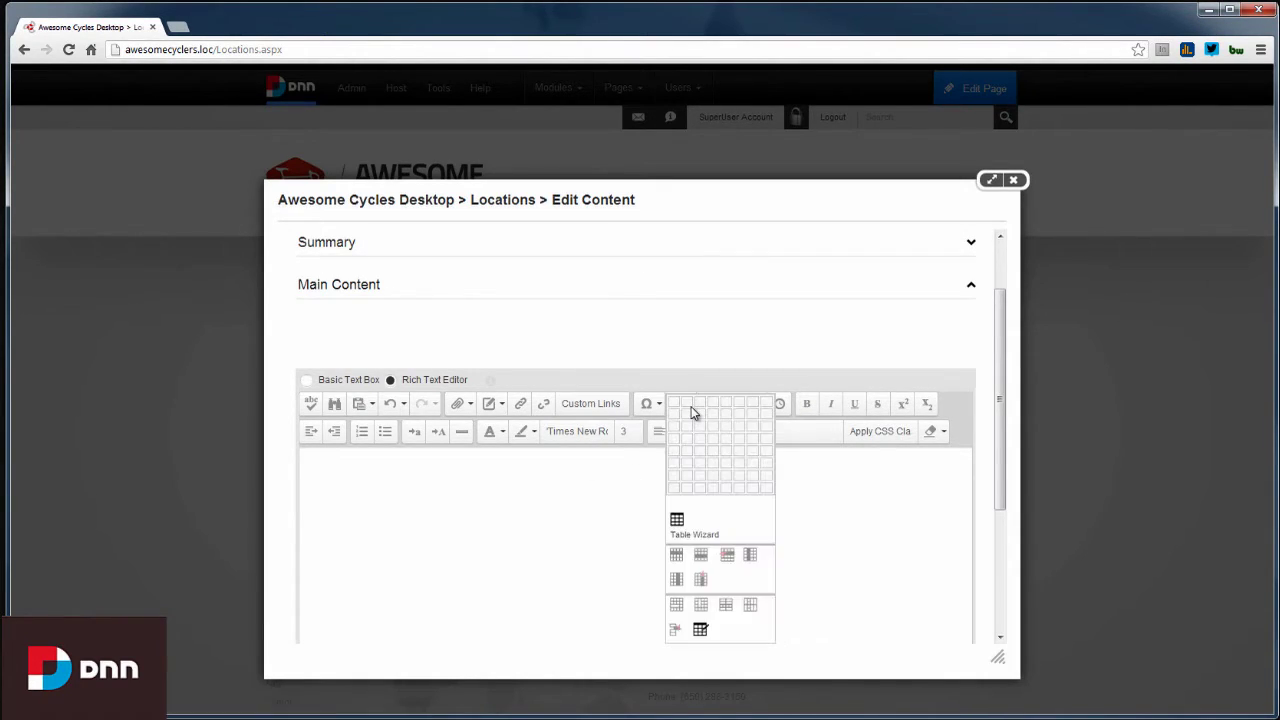
click(471, 405)
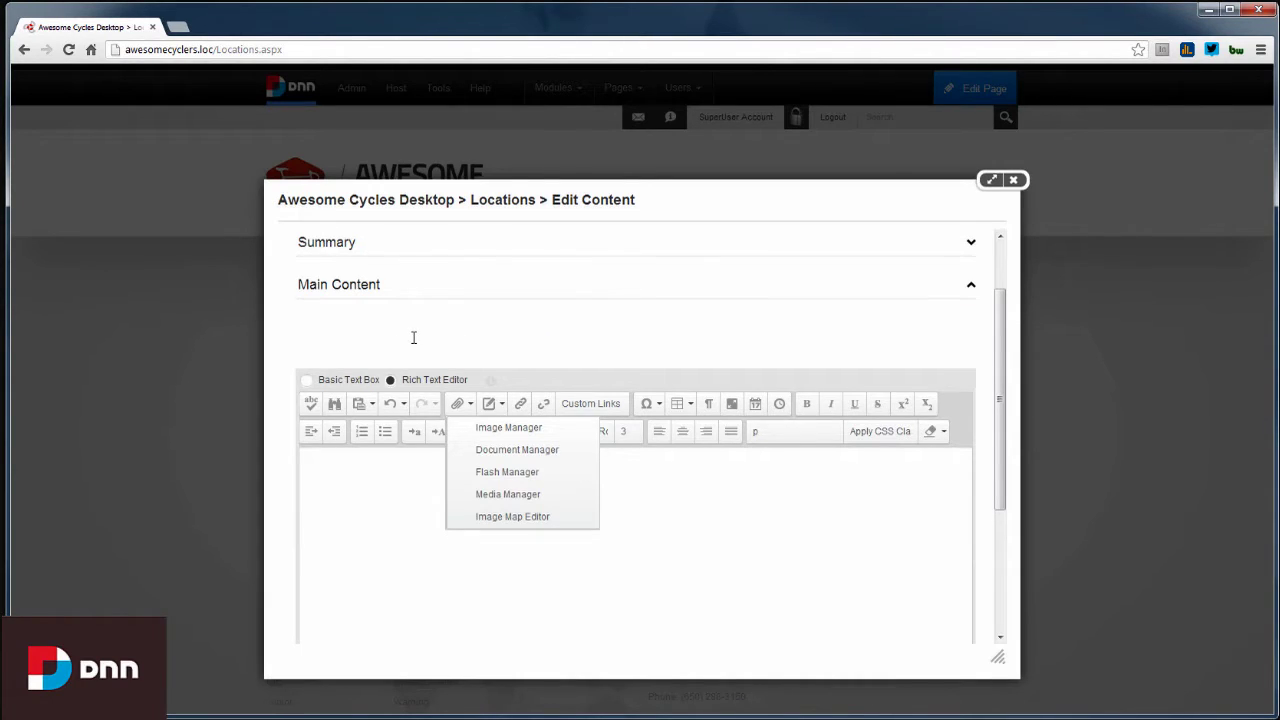
click(375, 520)
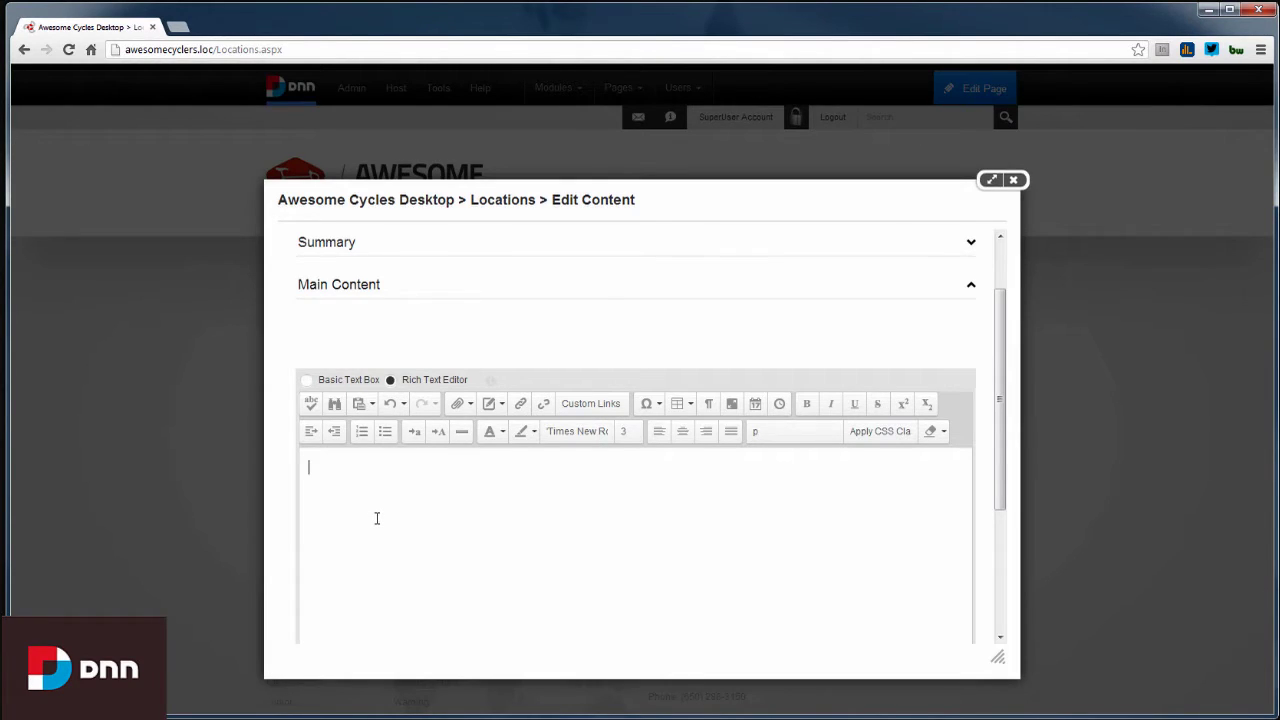
text(Lorem ipsum dolor sit amet, consectetur adipiscing elit. Integer mollis enim at odio venenatis, dapibus facilisis mi volutpat. Vivamus commodo ipsum eget venenatis fermentum. Curabitur convallis rhoncus mi eu tempor. Maecenas tincidunt orci id orci ultrices, nec consequat nisl condimentum. Suspendisse ac ullamcorper urna. Etiam rutrum velit at tellus pulvinar hendrerit. Donec nec mollis diam, nec fringilla mi. Fusce et justo odio. Suspendisse lobortis enim posuere nibh rutrum tincidunt. Maecenas vel purus nisi. Aliquam nisl ipsum, aliquam vel justo non, euismod euismod lectus. Integer at vestibulum orci, at lacinia arcu. Proin consectetur non mi pretium molestie. Sed luctus dui non ultricies venenatis. Nunc iaculis sem quis sagittis lobortis. Sed tincidunt pharetra mauris, ut adipiscing ante faucibus sit amet.  Pellentesque elementum, nisi ut lacinia ullamcorper, urna lorem dignissim magna, at vestibulum sapien sem nec est. Nam at velit mi. Duis tempor diam sem. Vivamus ac gravida urna. Sed erat dui, egestas quis risus in, sagittis rhoncus eros. Phasellus quis lectus tincidunt, auctor nibh sed, ornare quam. Vestibulum non nisi quam. Ut fermentum commodo gravida. Vivamus orci leo, aliquam non posuere eu, porttitor ut est. Vivamus hendrerit mi diam, in bibendum purus porta sed.)
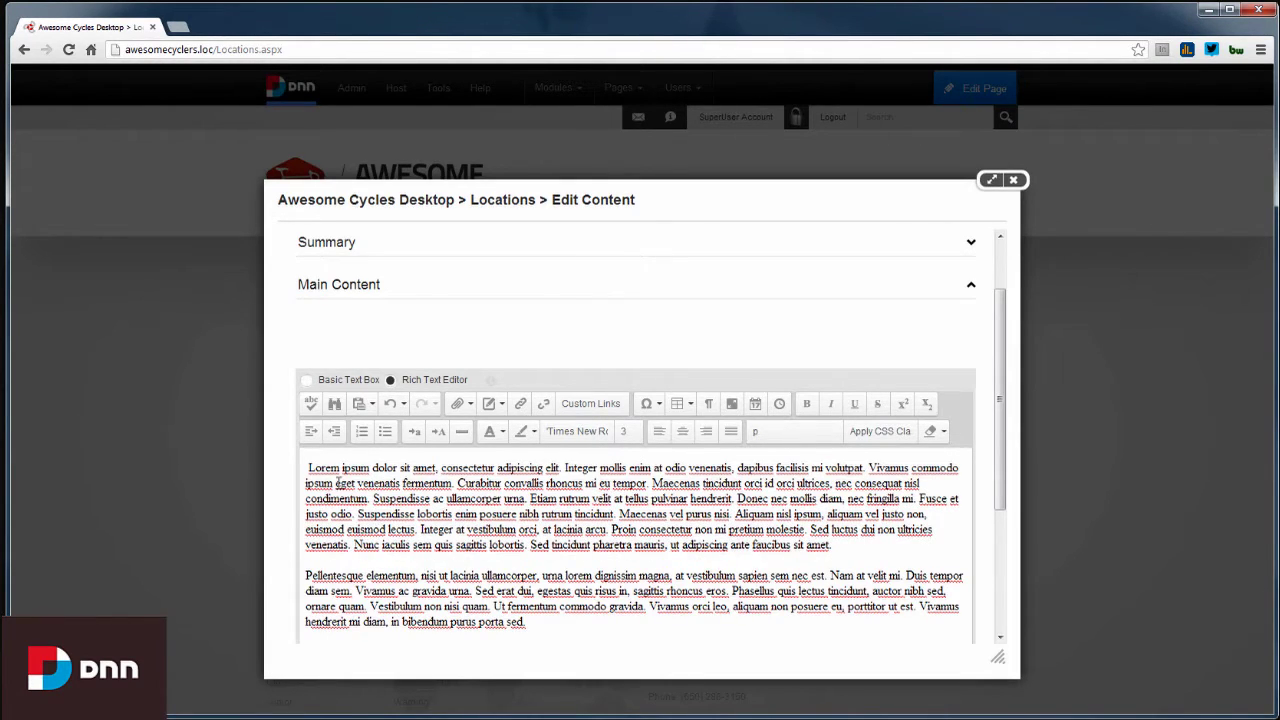
key(ctrl+Home)
key(Delete)
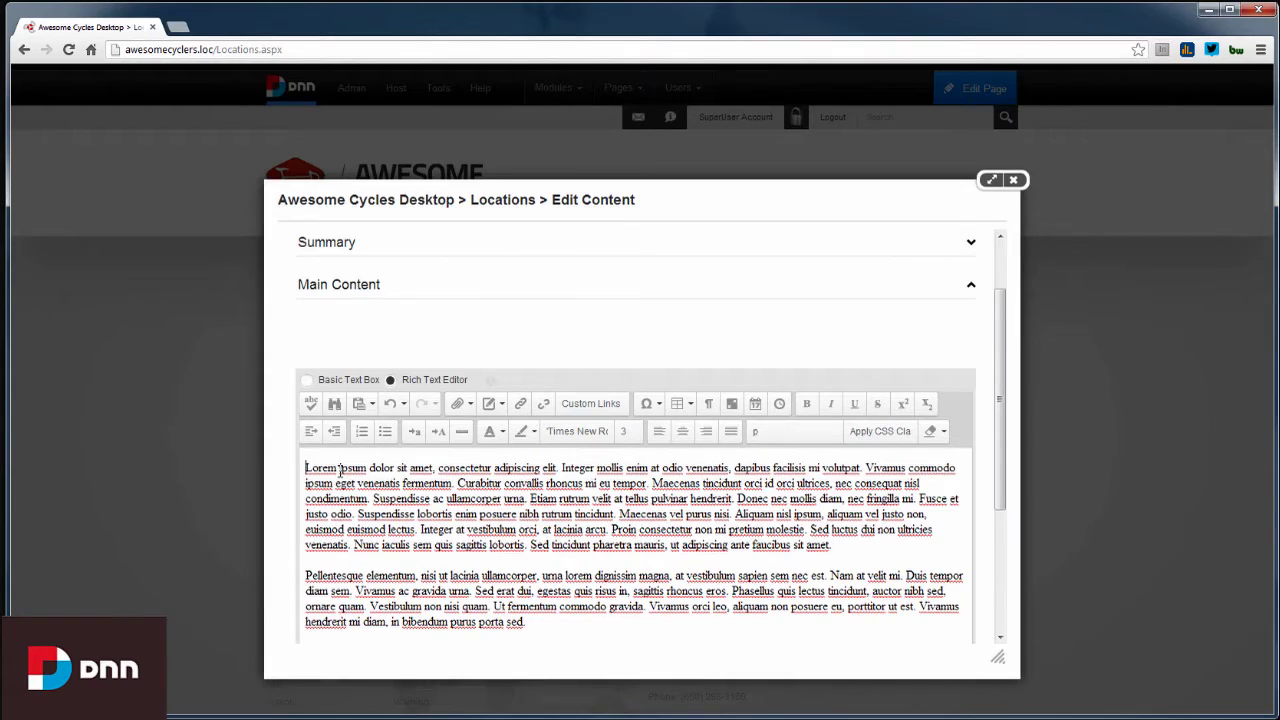
- Insert bike02.png from the Images folder, right-aligned with 15 px left and bottom margins
click(471, 408)
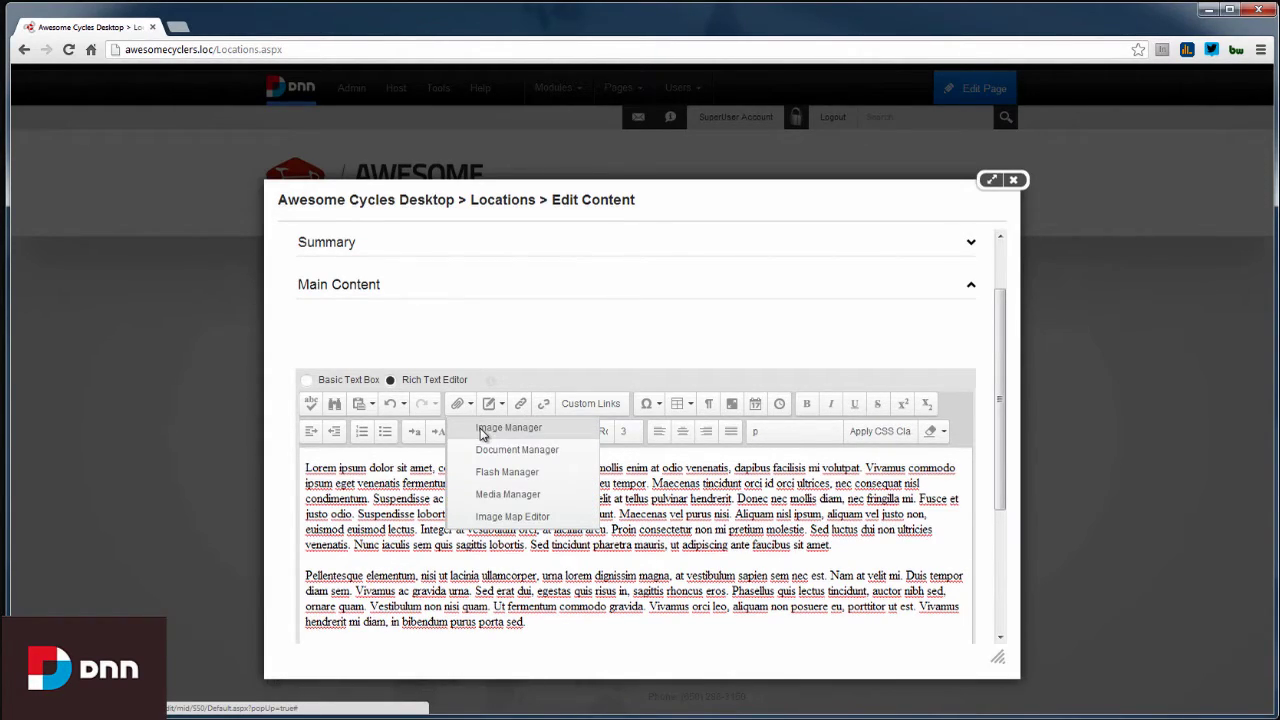
click(482, 430)
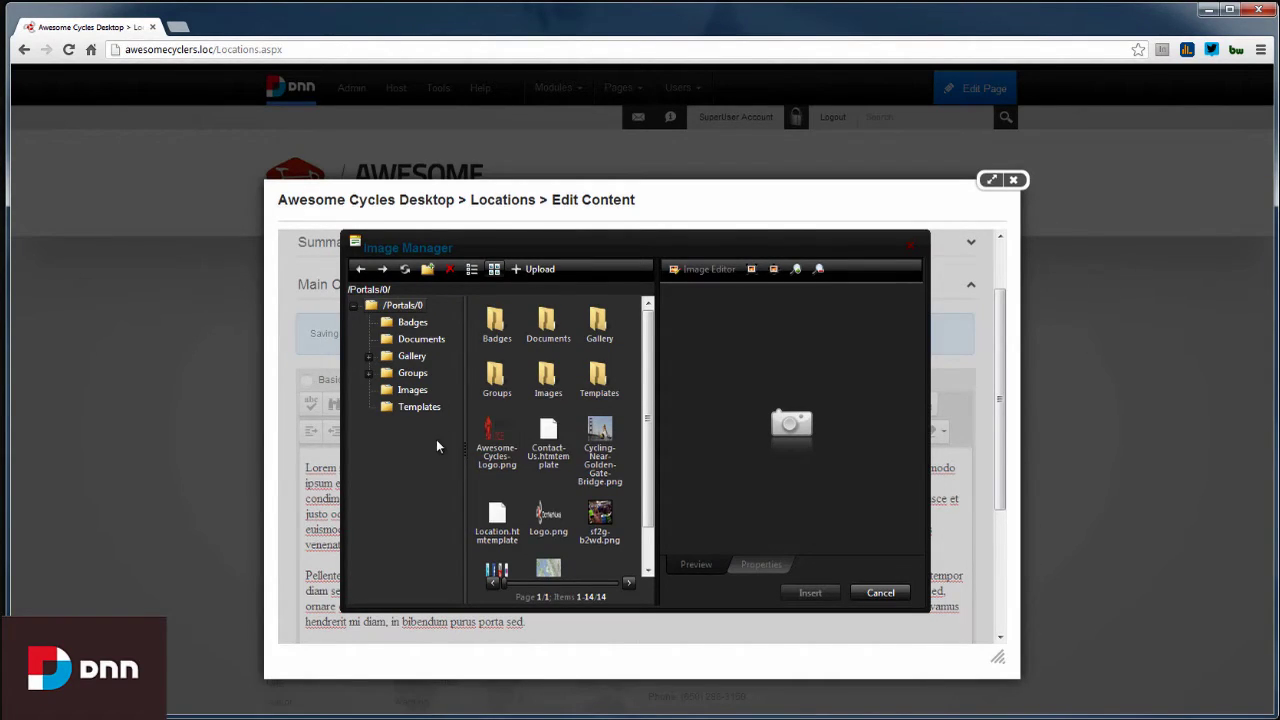
click(412, 392)
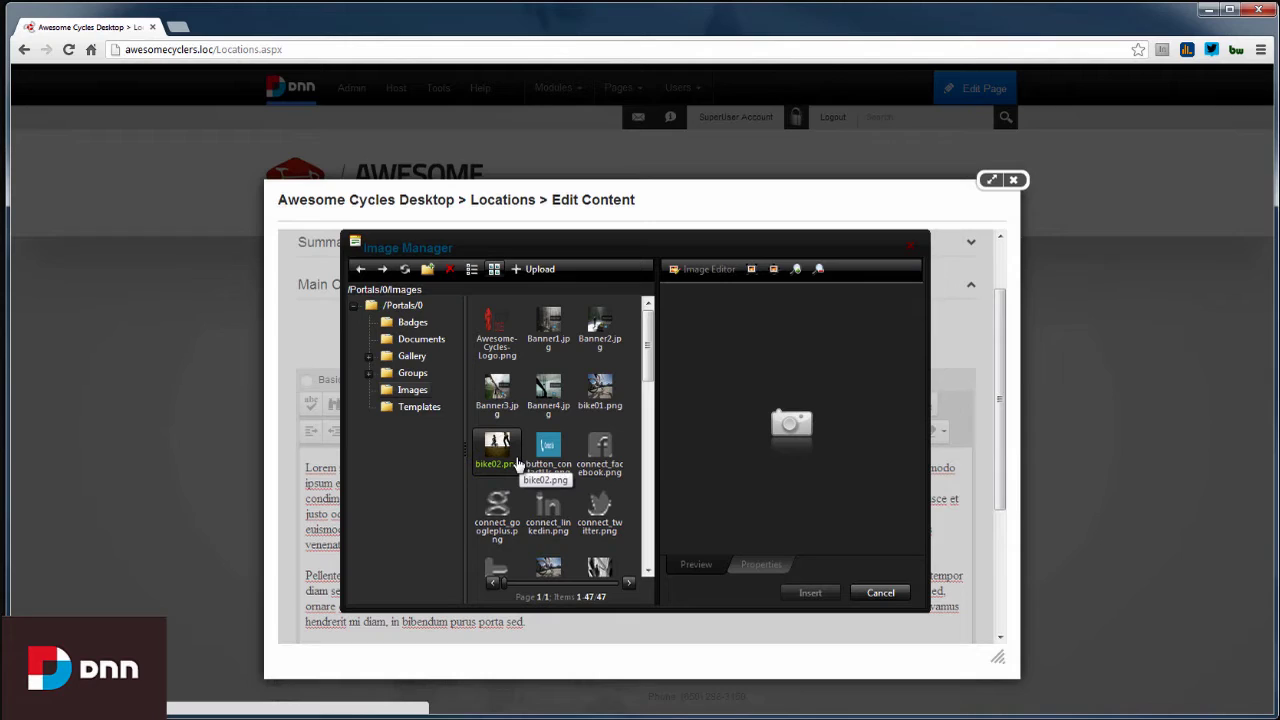
click(535, 269)
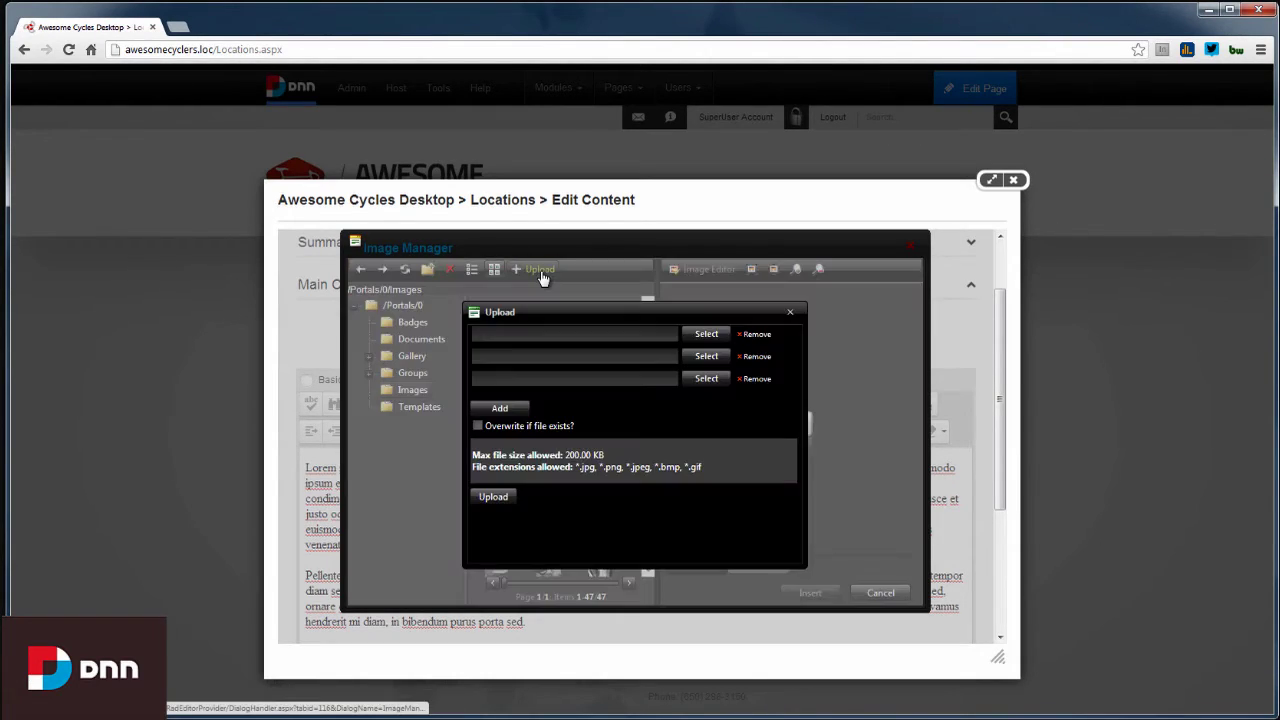
click(790, 316)
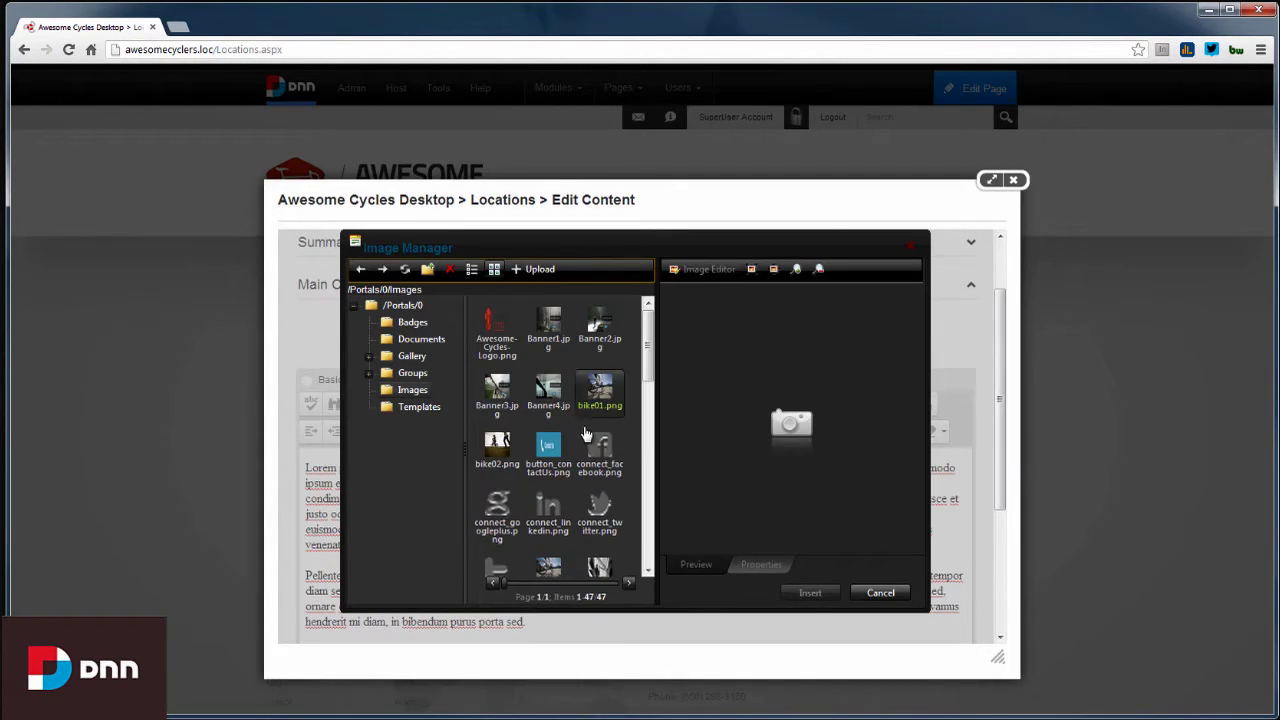
click(497, 455)
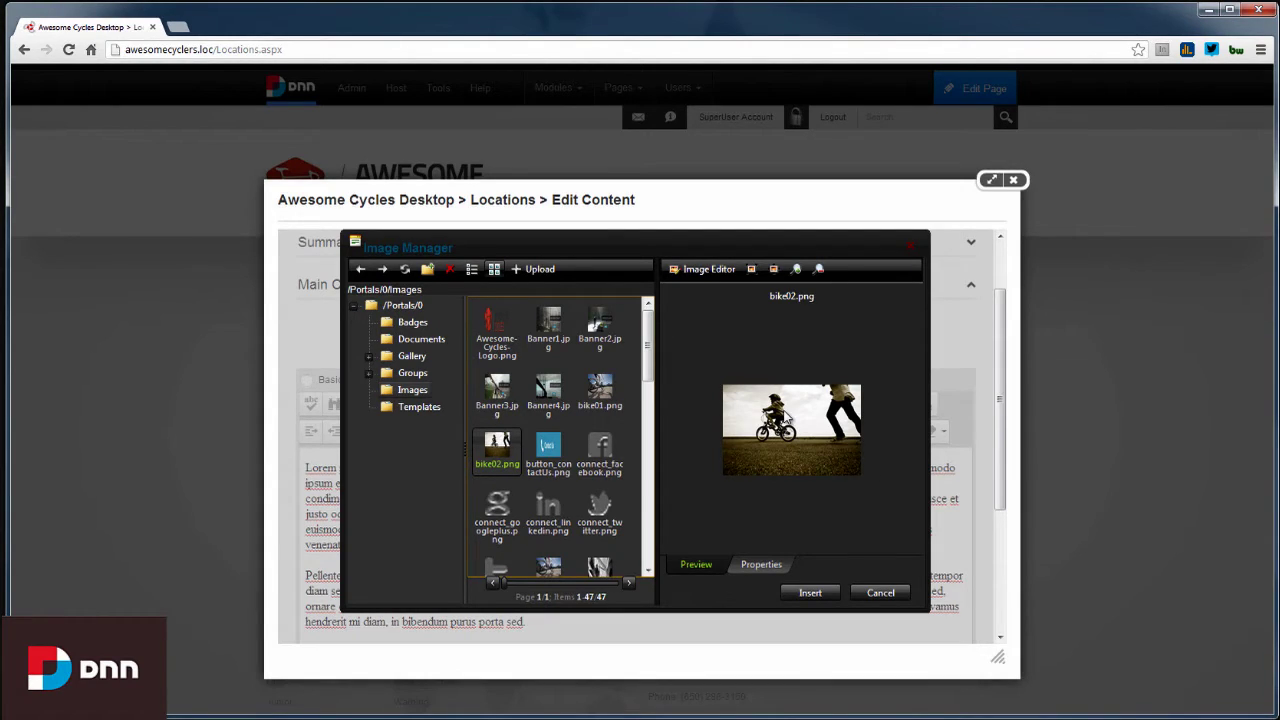
click(760, 566)
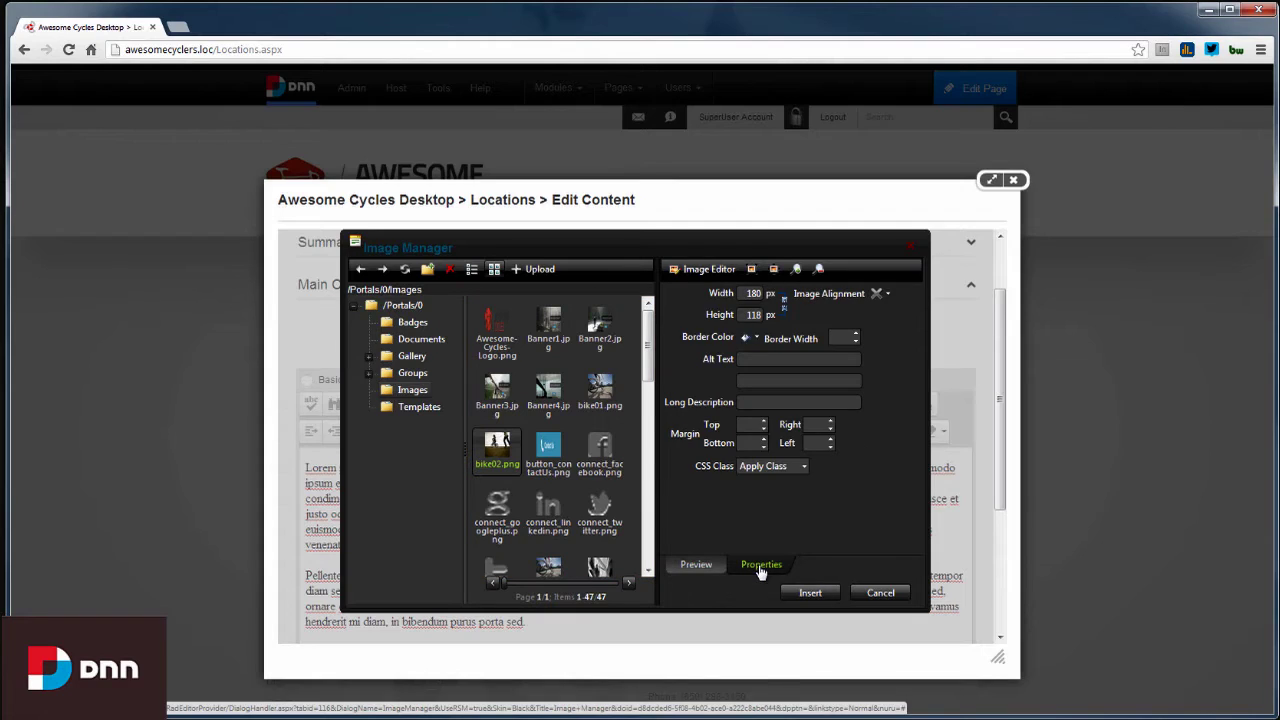
click(887, 296)
click(913, 343)
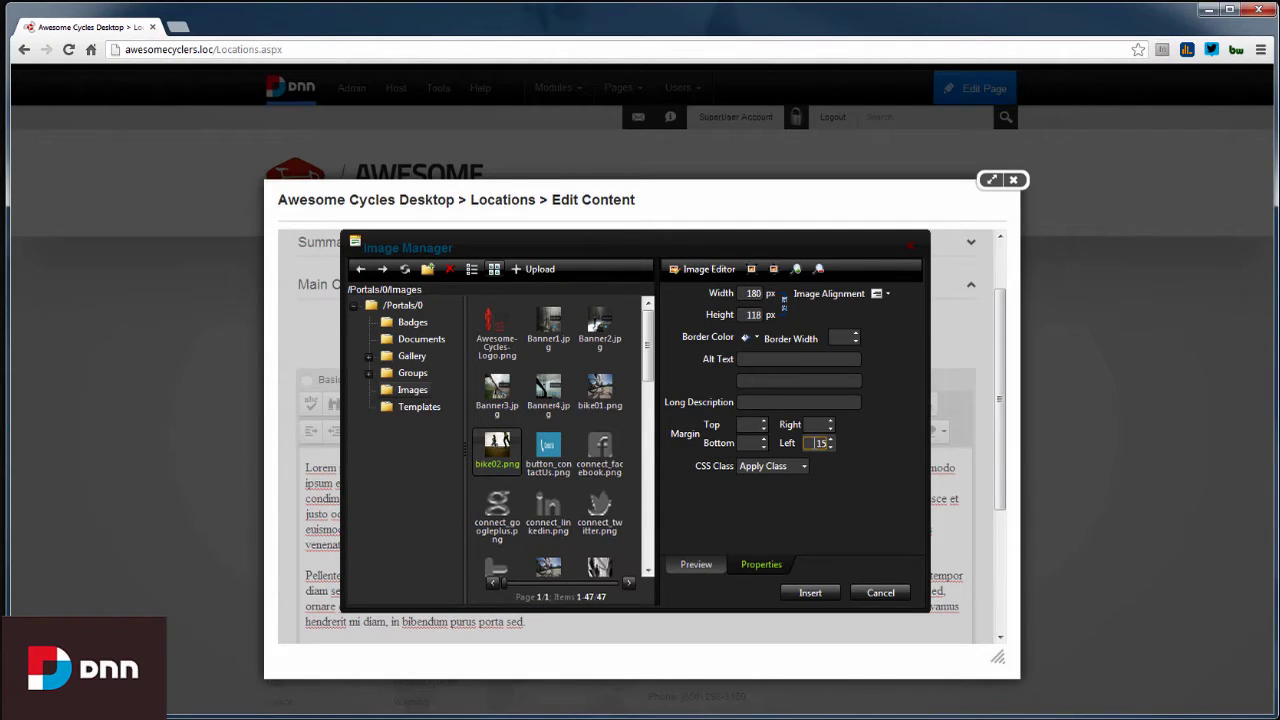
click(747, 443)
click(810, 593)
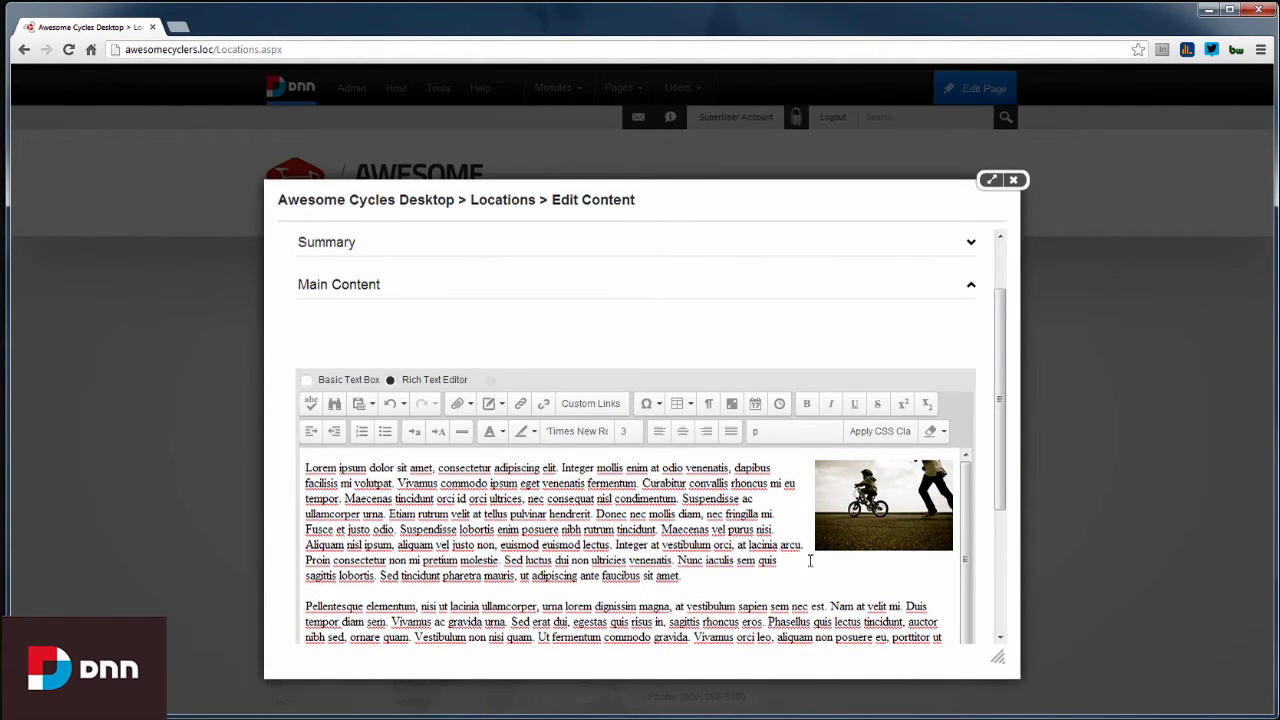
- Save the edited Lorem ipsum text and bike02.png image from the Edit Content dialog
drag(1003, 469, 1003, 612)
click(330, 608)
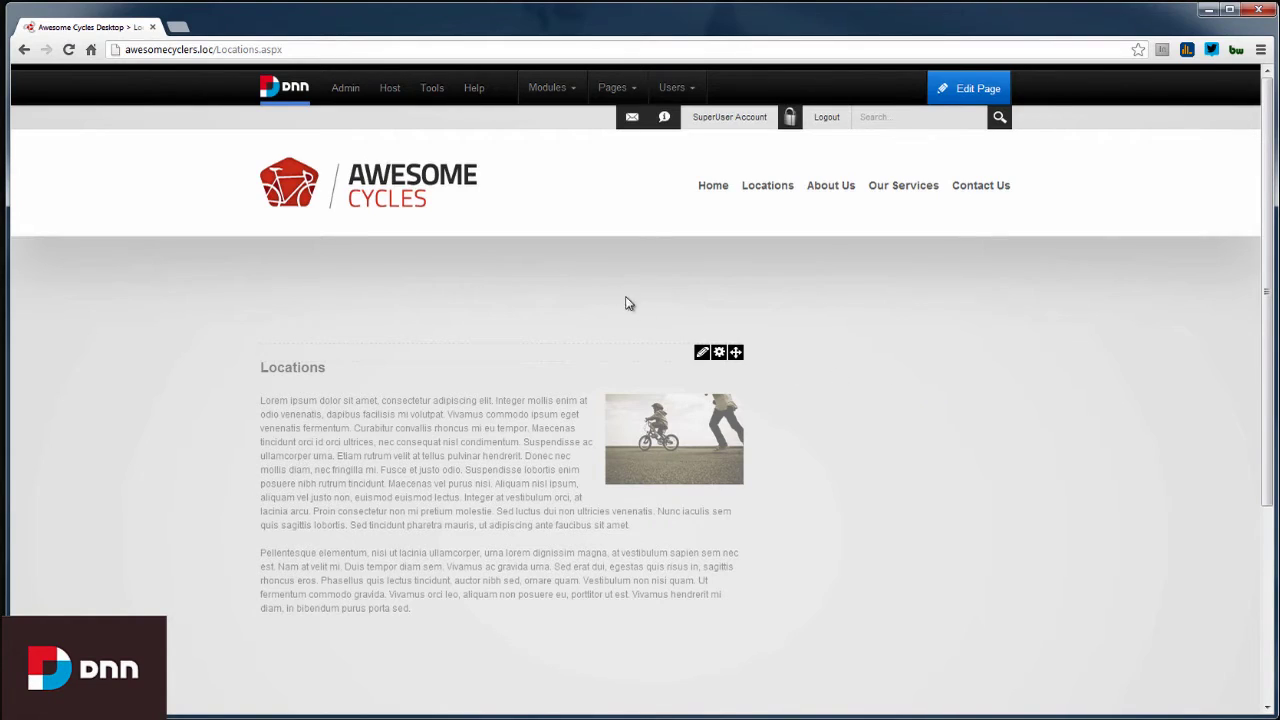
- Filter the module gallery to Common and drop the HTML Pro module into the sidebarPane
mouse_move(572, 89)
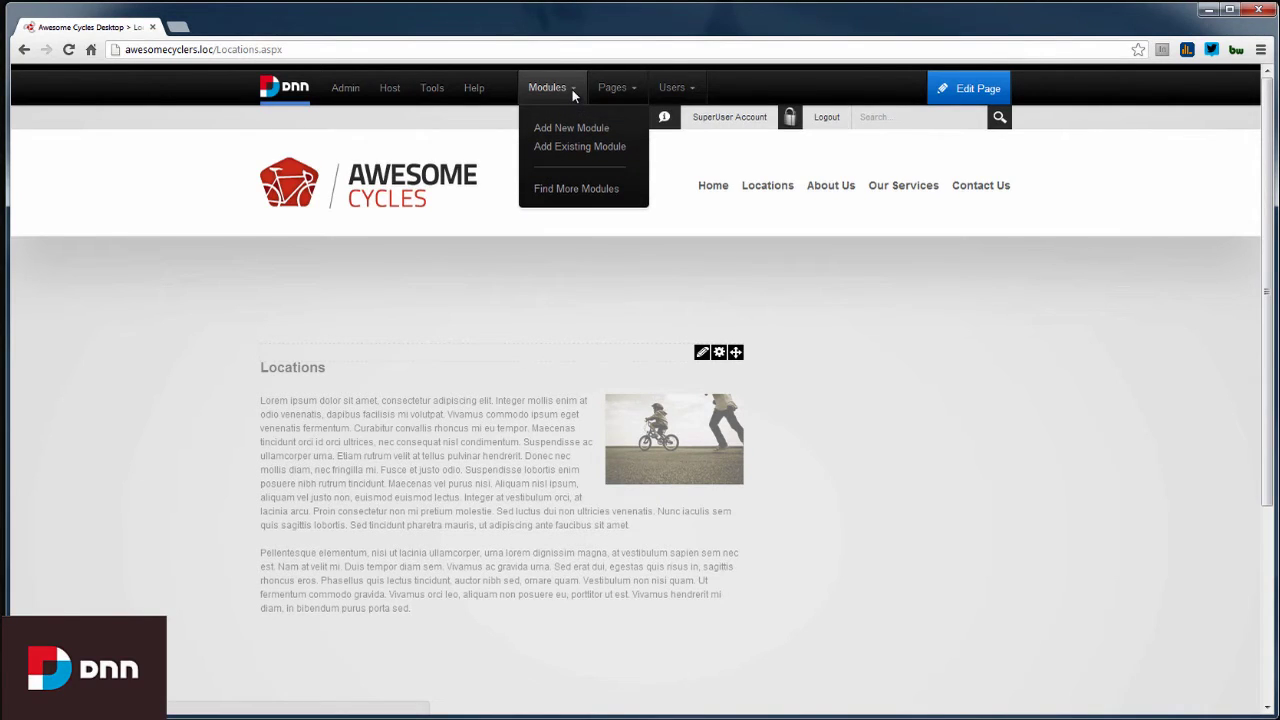
click(571, 130)
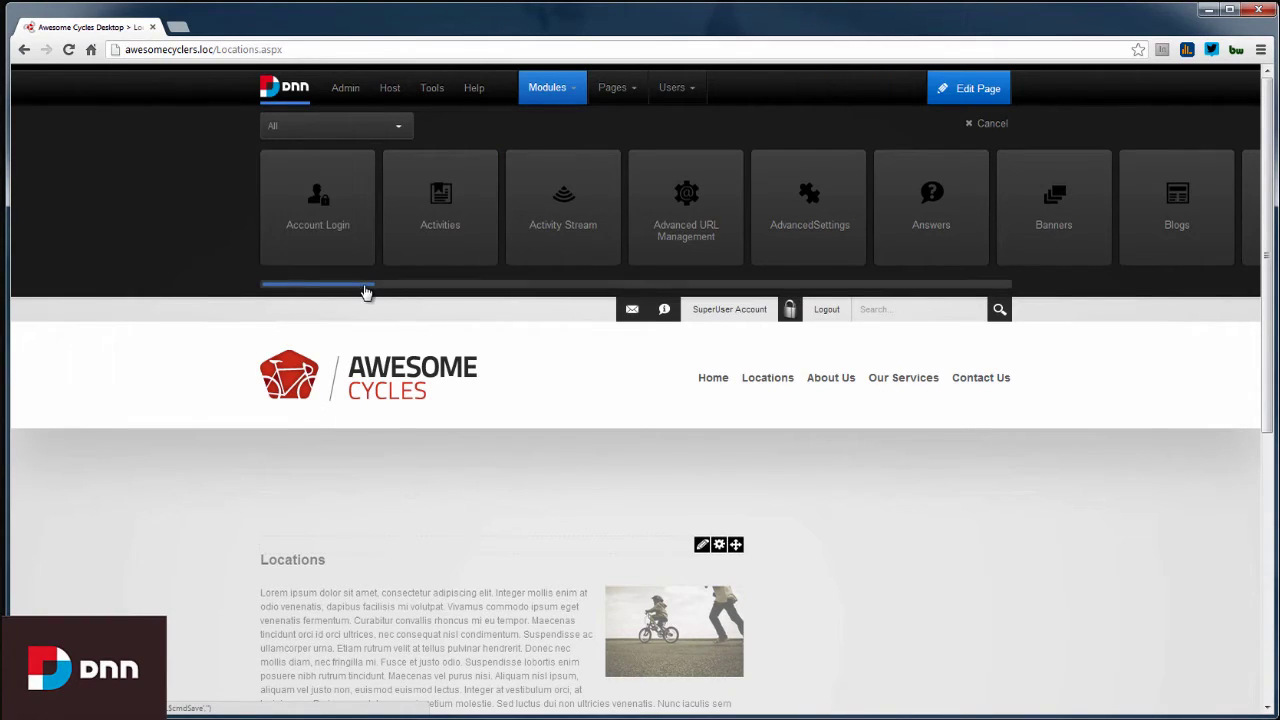
mouse_move(366, 292)
mouse_down()
mouse_move(606, 291)
mouse_move(371, 292)
mouse_up()
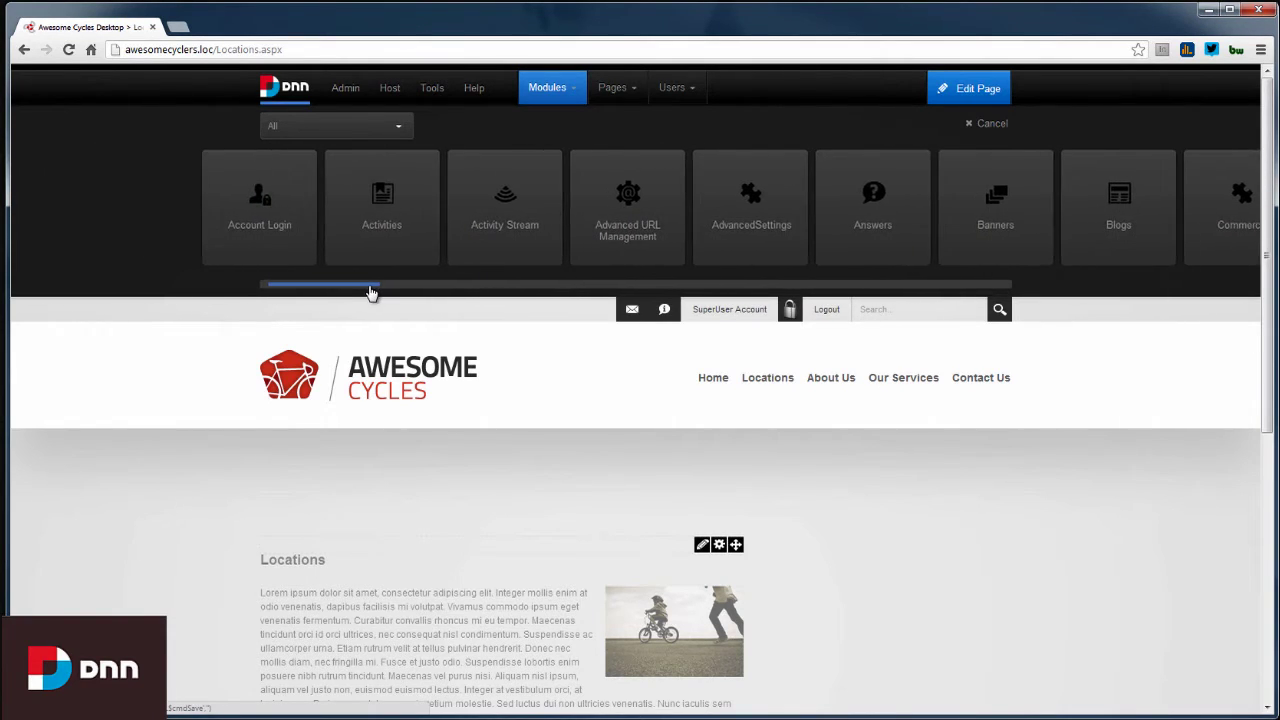
click(398, 133)
click(378, 179)
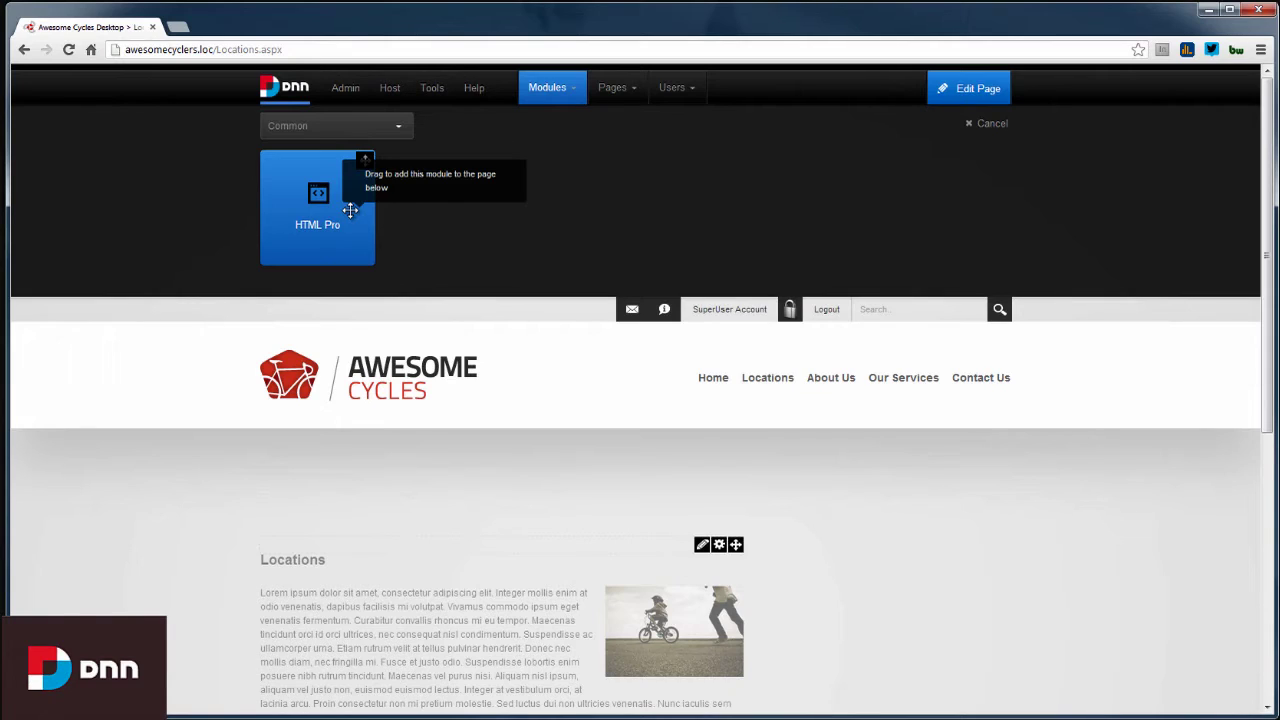
click(365, 163)
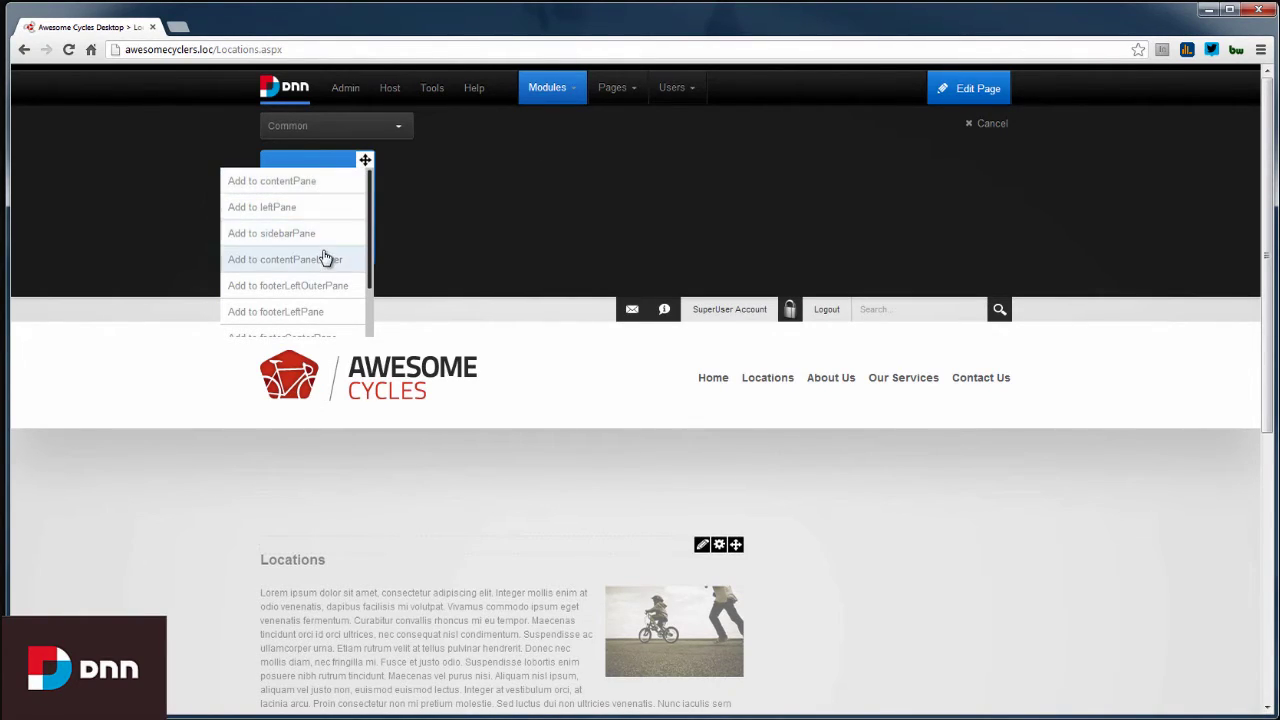
drag(320, 215, 869, 562)
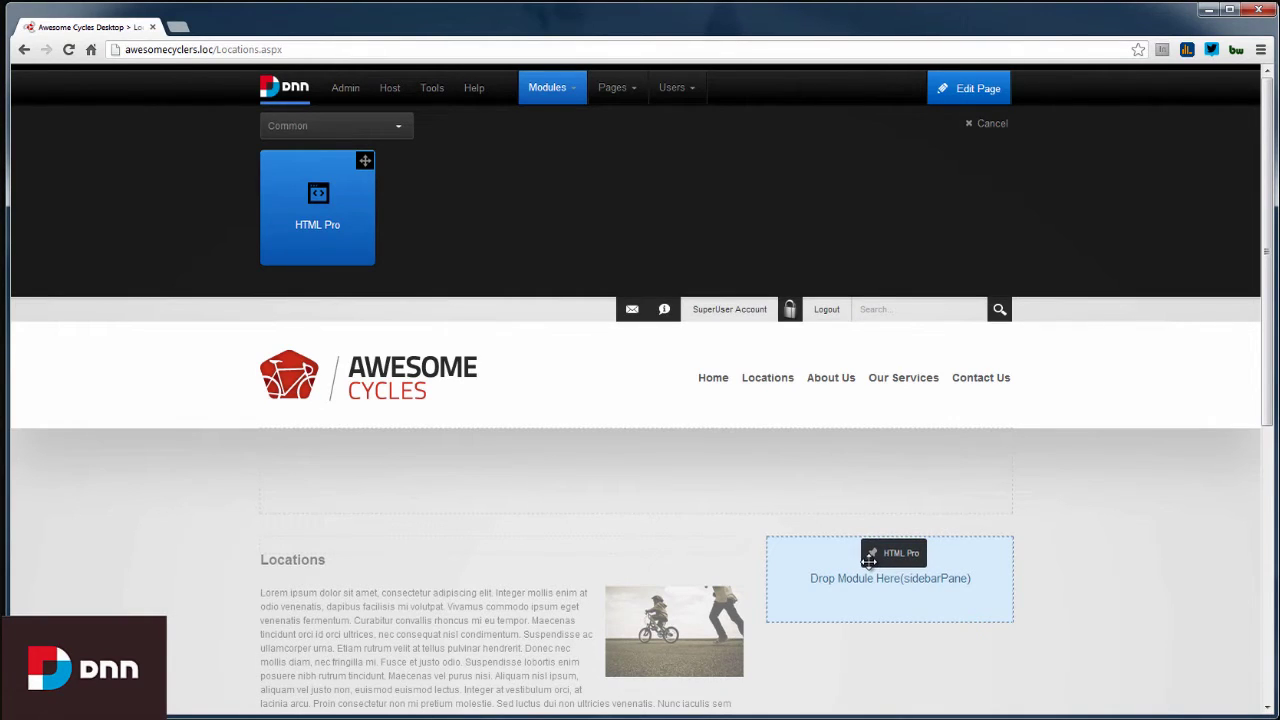
drag(869, 562, 869, 562)
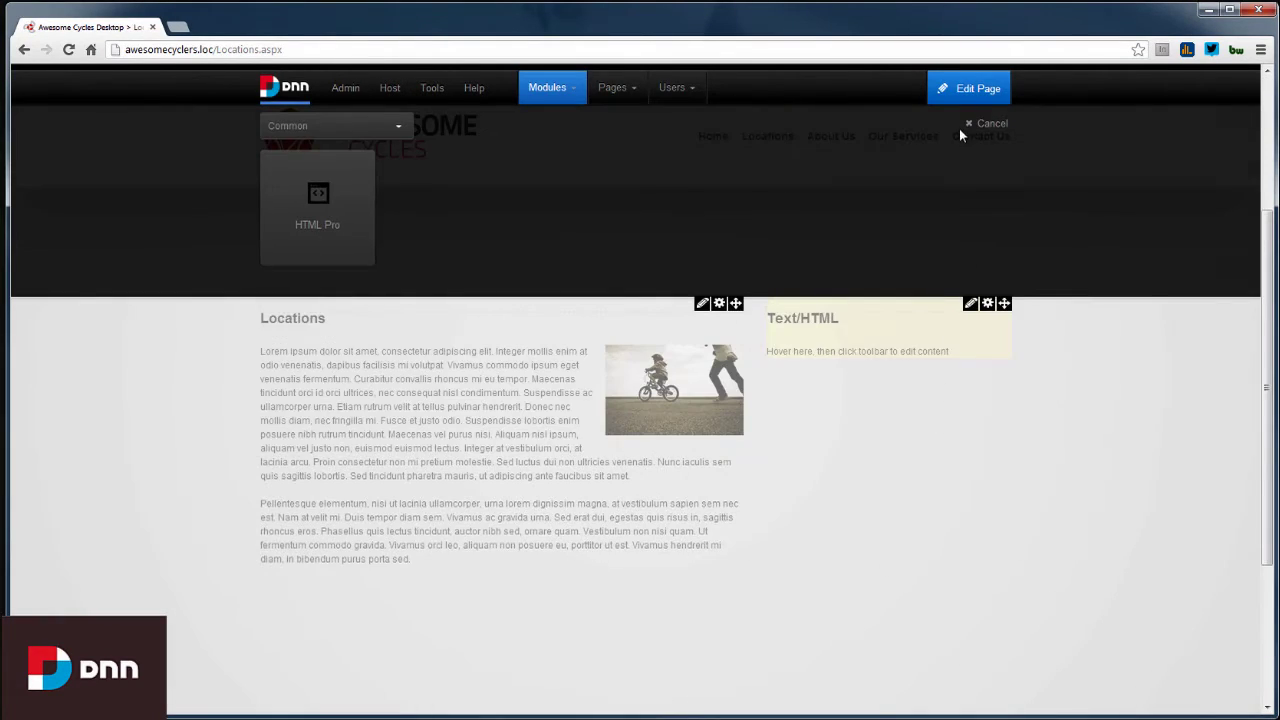
- Change the sidebar module's title from Text/HTML to 'Contact Us' and update its settings
click(990, 124)
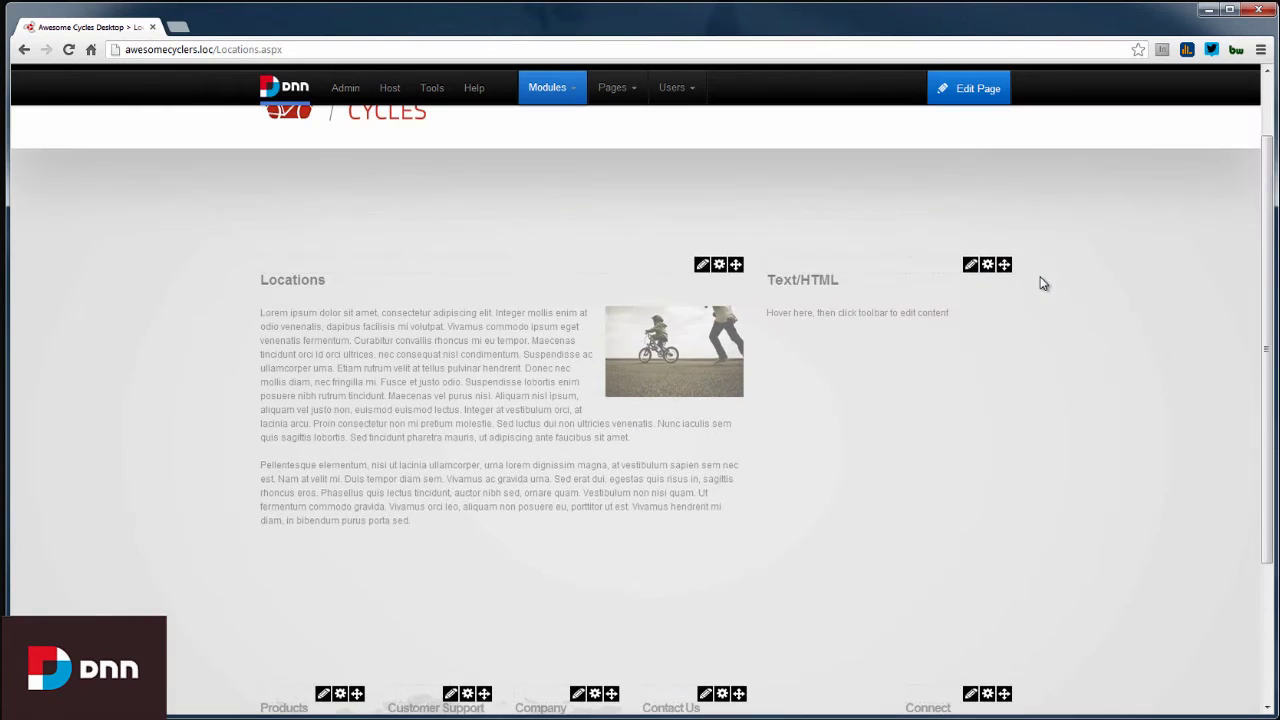
scroll(888, 426, up, 1)
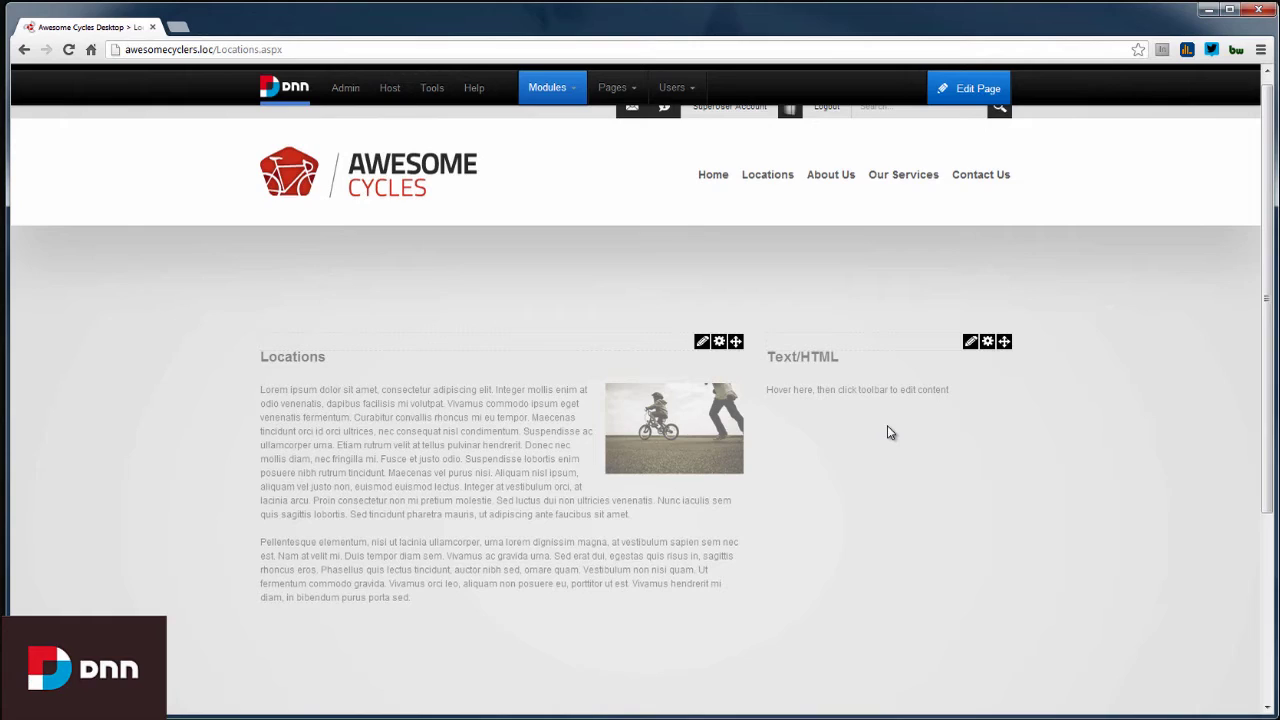
mouse_move(984, 349)
click(950, 362)
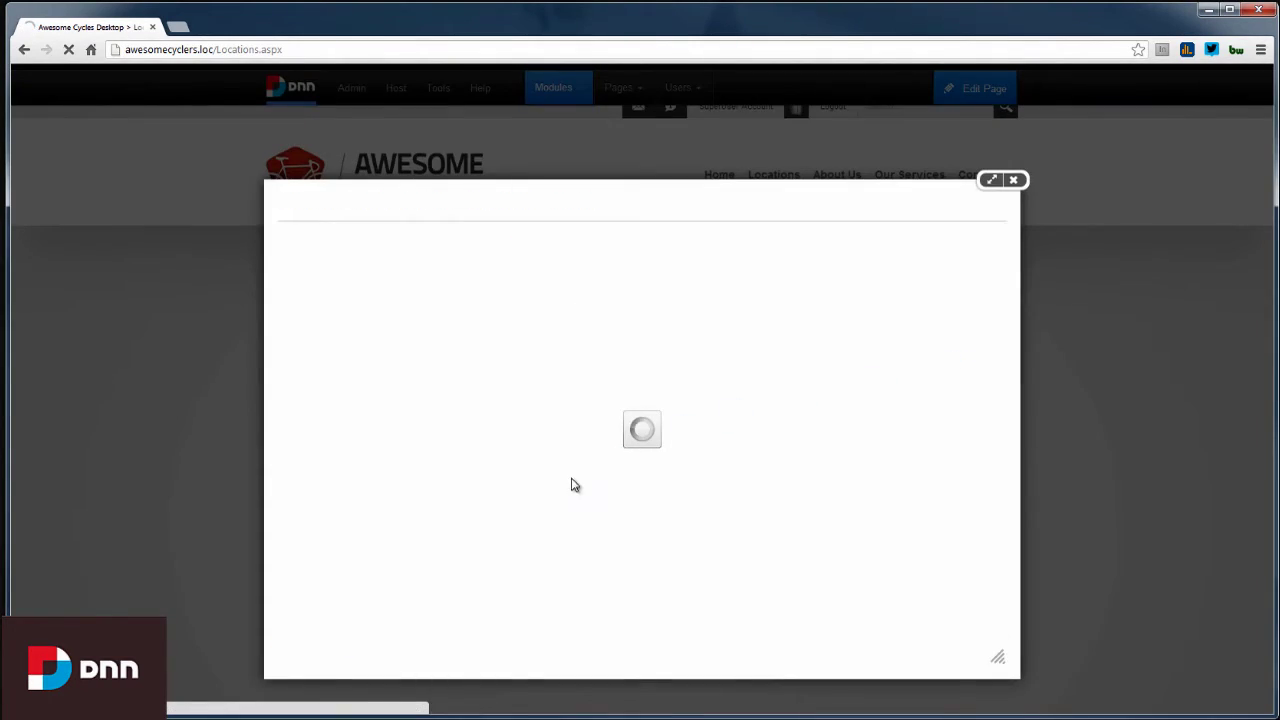
drag(607, 440, 487, 469)
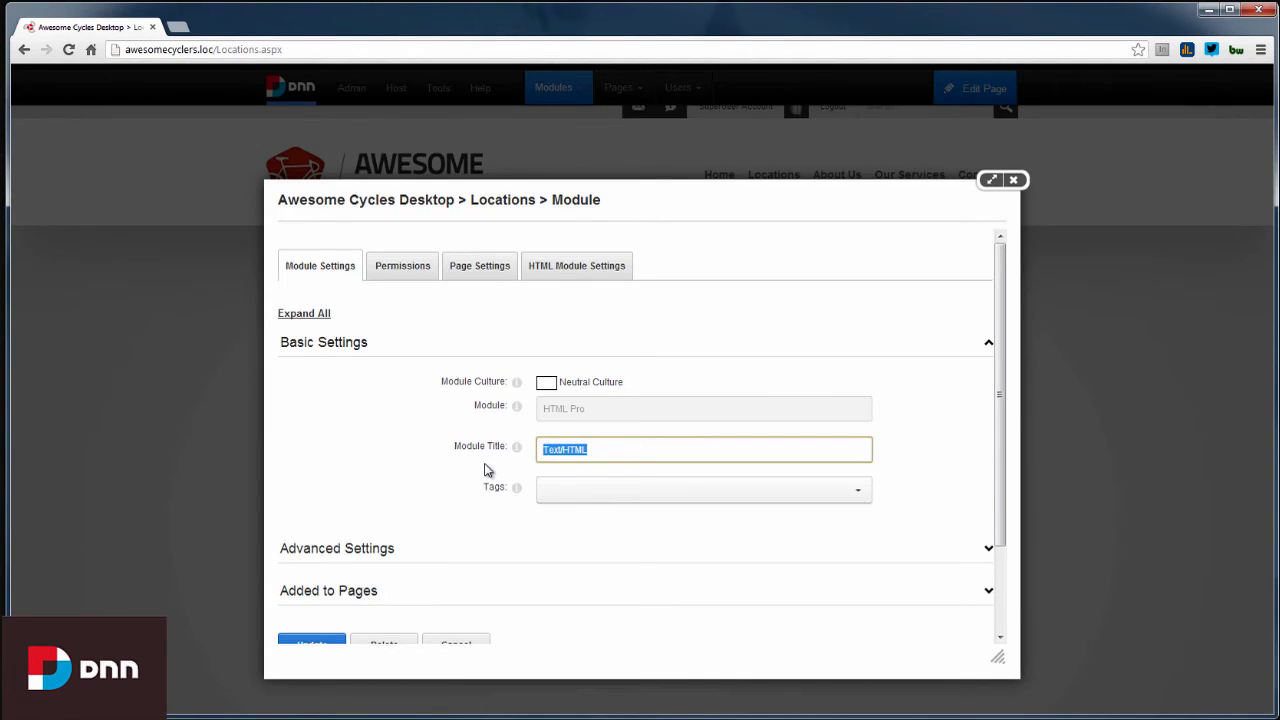
text(Contact Us)
scroll(383, 431, down, 2)
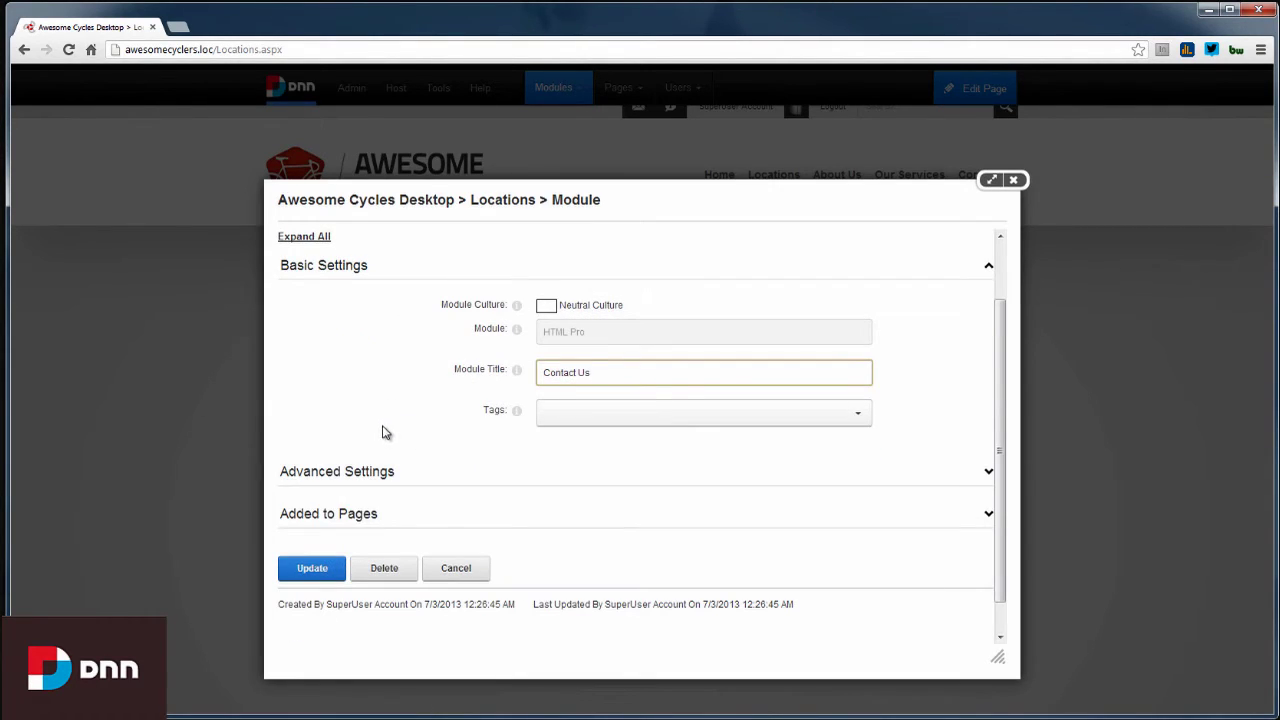
click(322, 572)
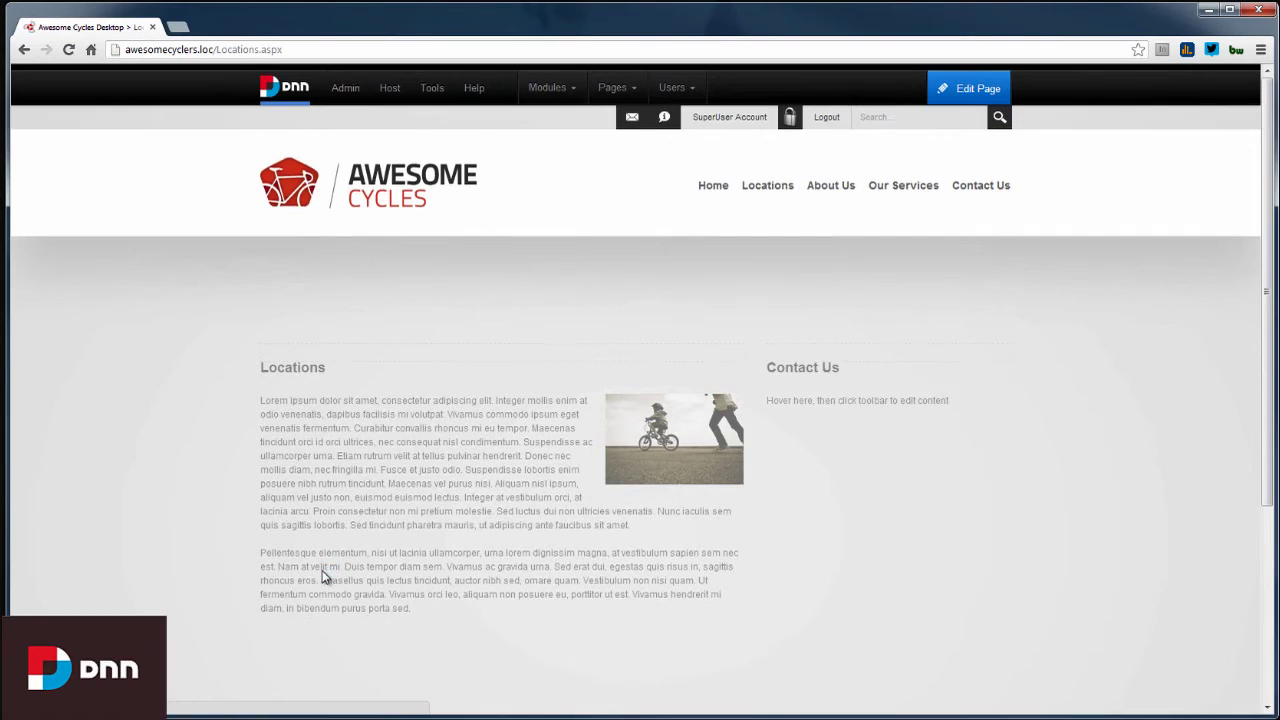
- Open the Contact Us module's content editor and delete the placeholder text
mouse_move(970, 354)
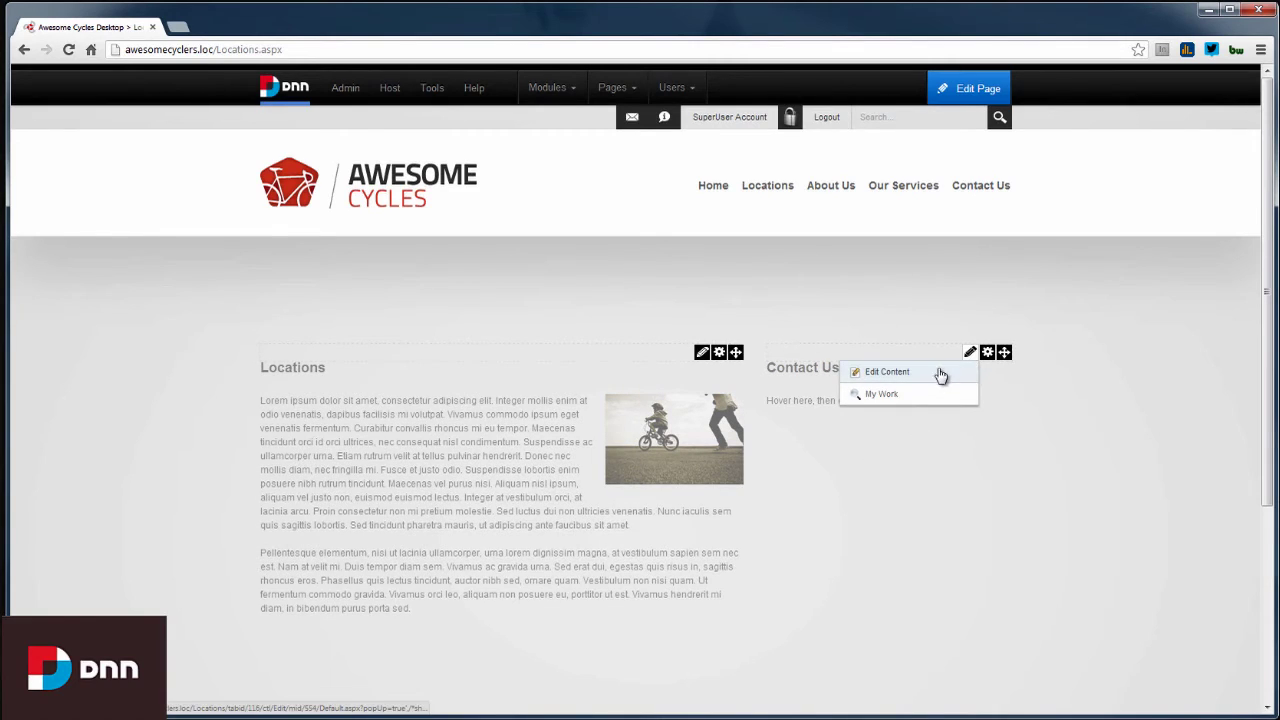
click(934, 370)
scroll(666, 477, down, 3)
key(ctrl+a)
key(BackSpace)
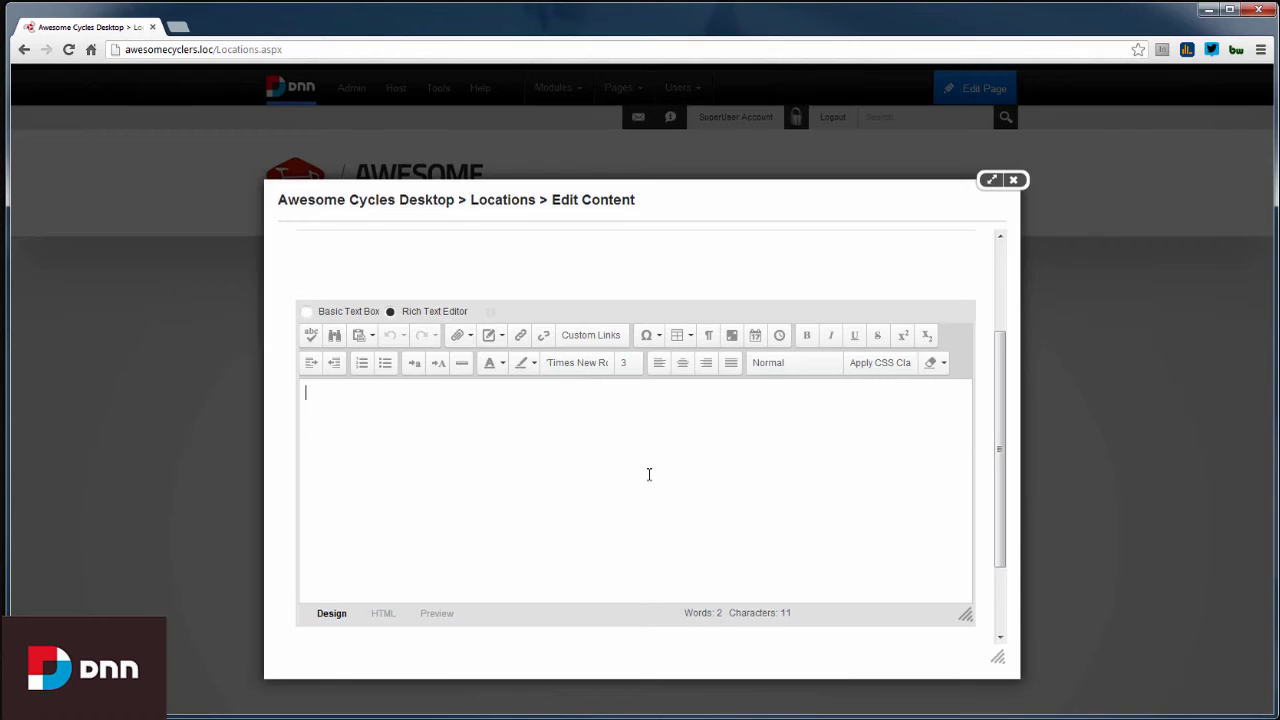
- Insert the Contact-Us.htmtemplate template from Template Manager and save the content
click(501, 340)
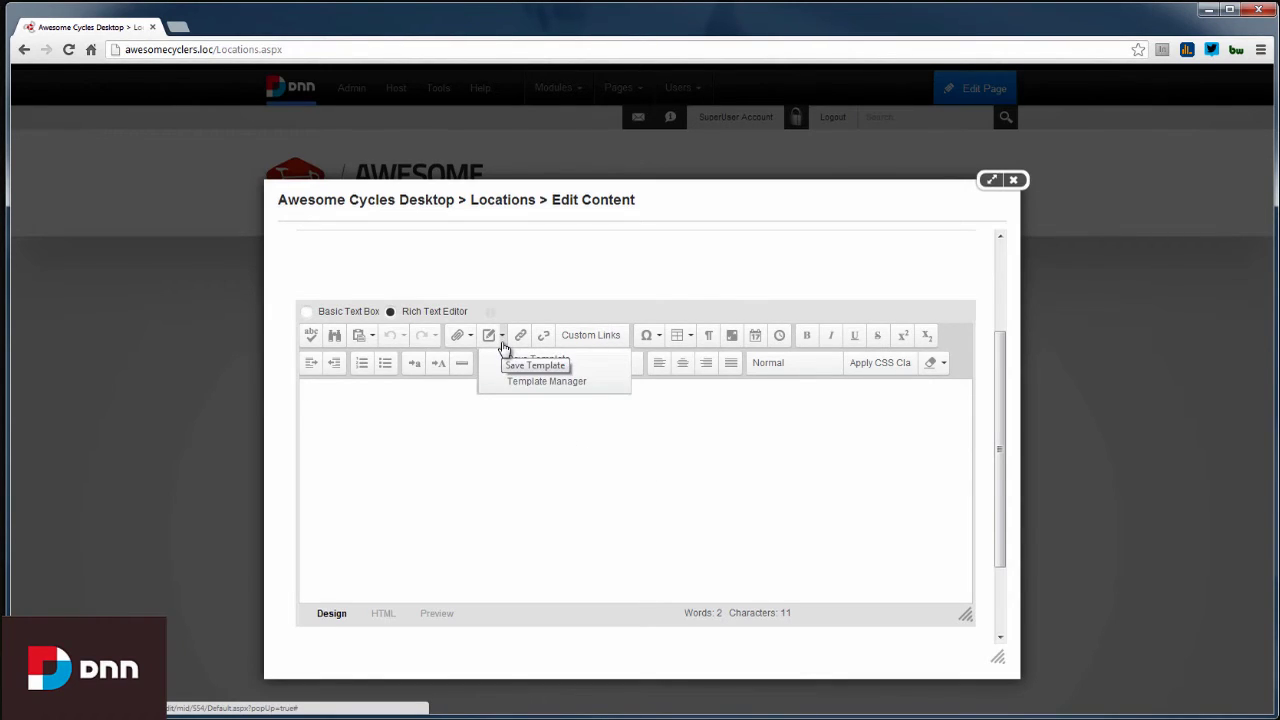
click(527, 386)
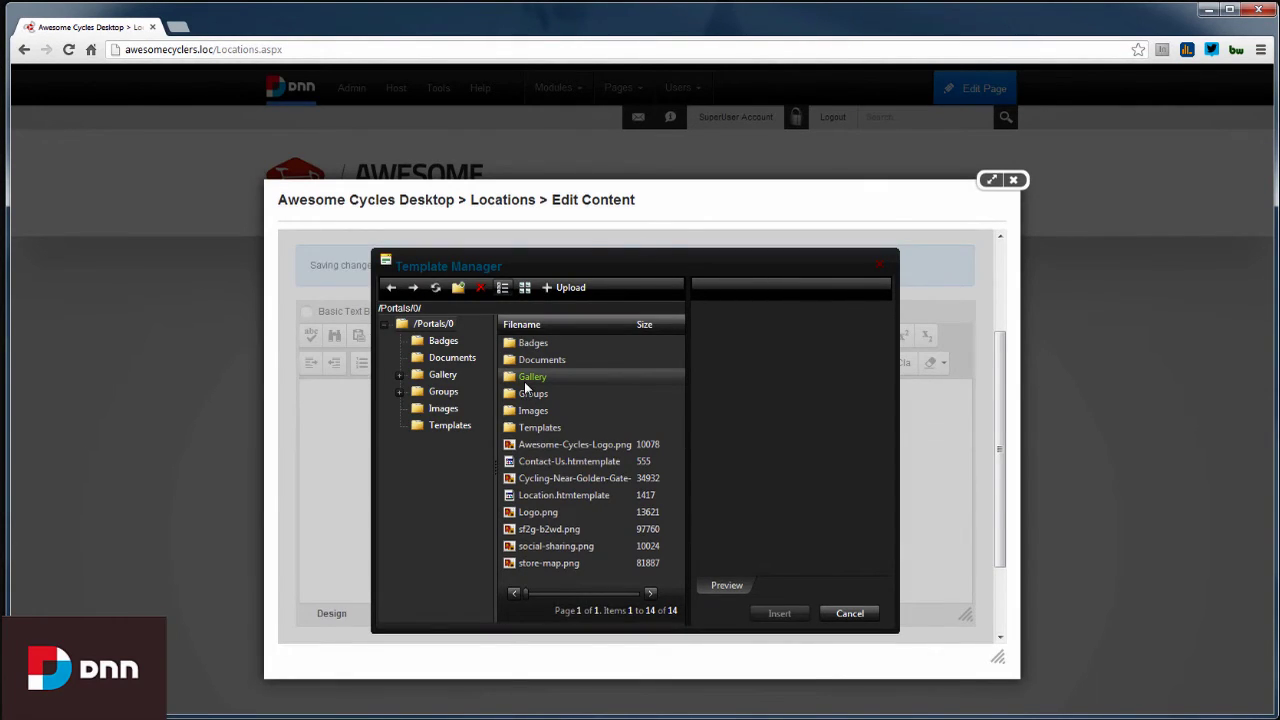
click(545, 462)
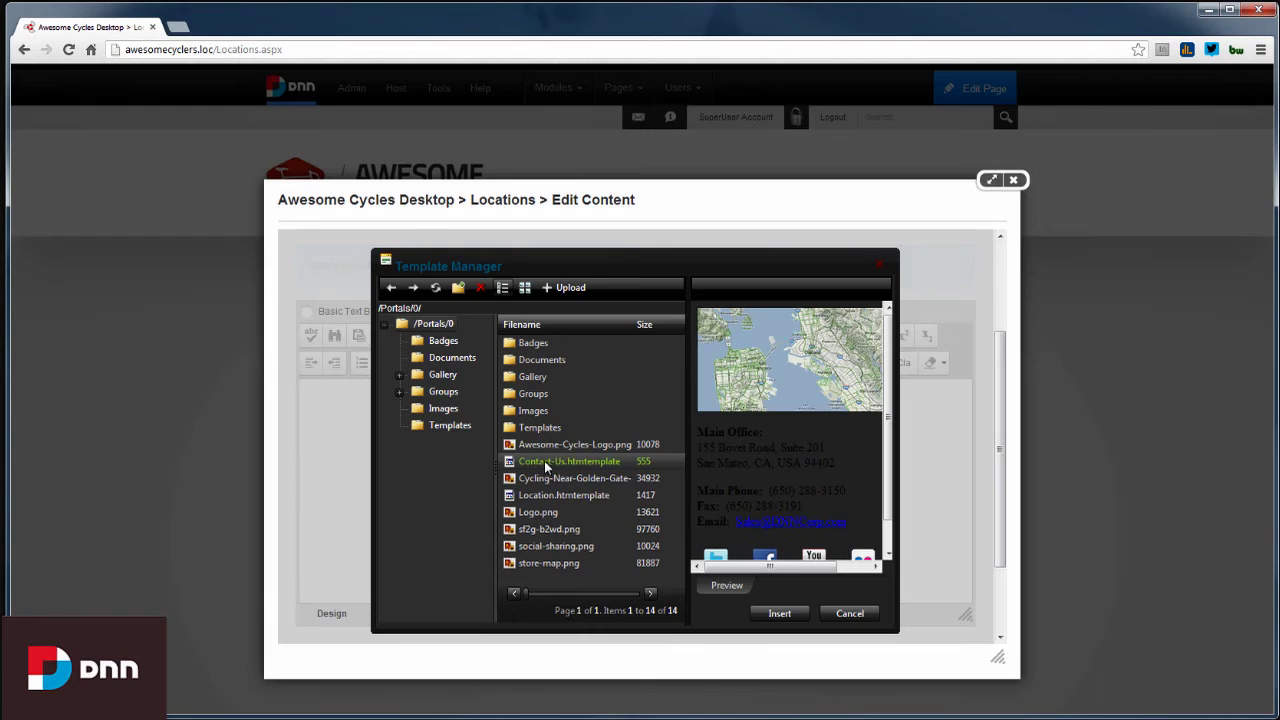
click(789, 614)
scroll(720, 497, down, 3)
click(338, 608)
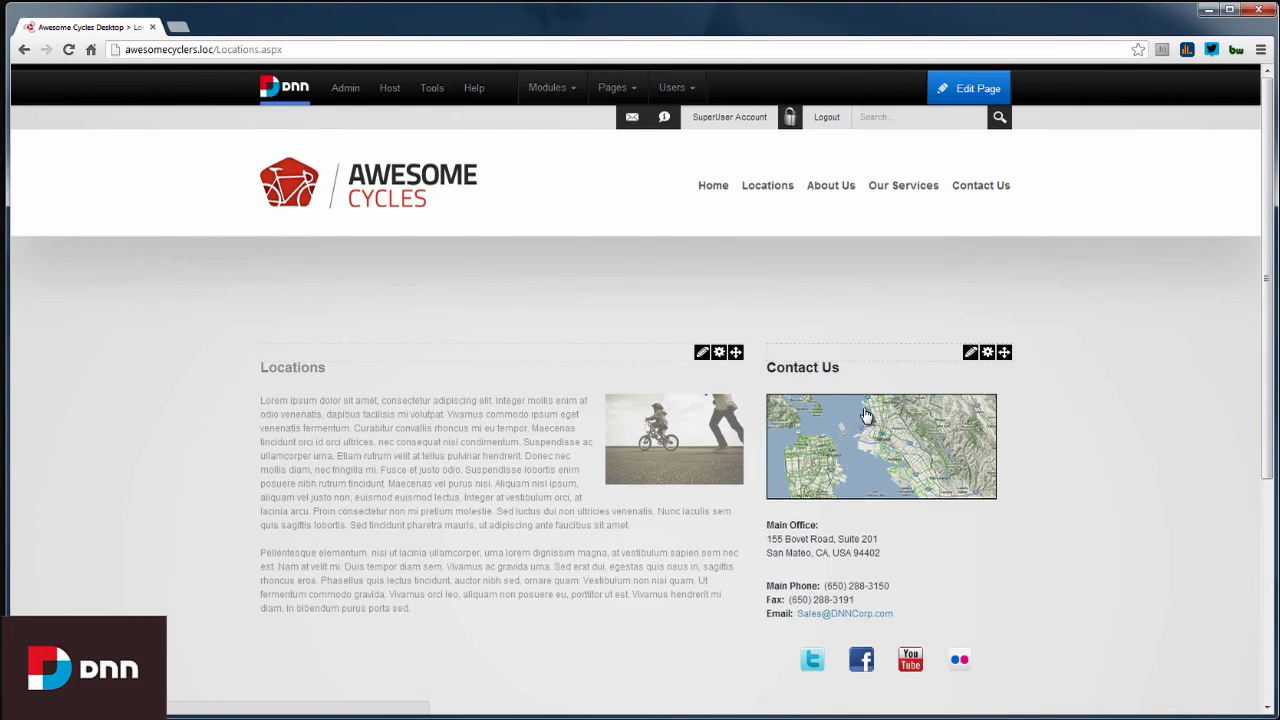
- Try moving the Contact Us module toward contentPane, then return it to sidebarPane
drag(866, 355, 677, 279)
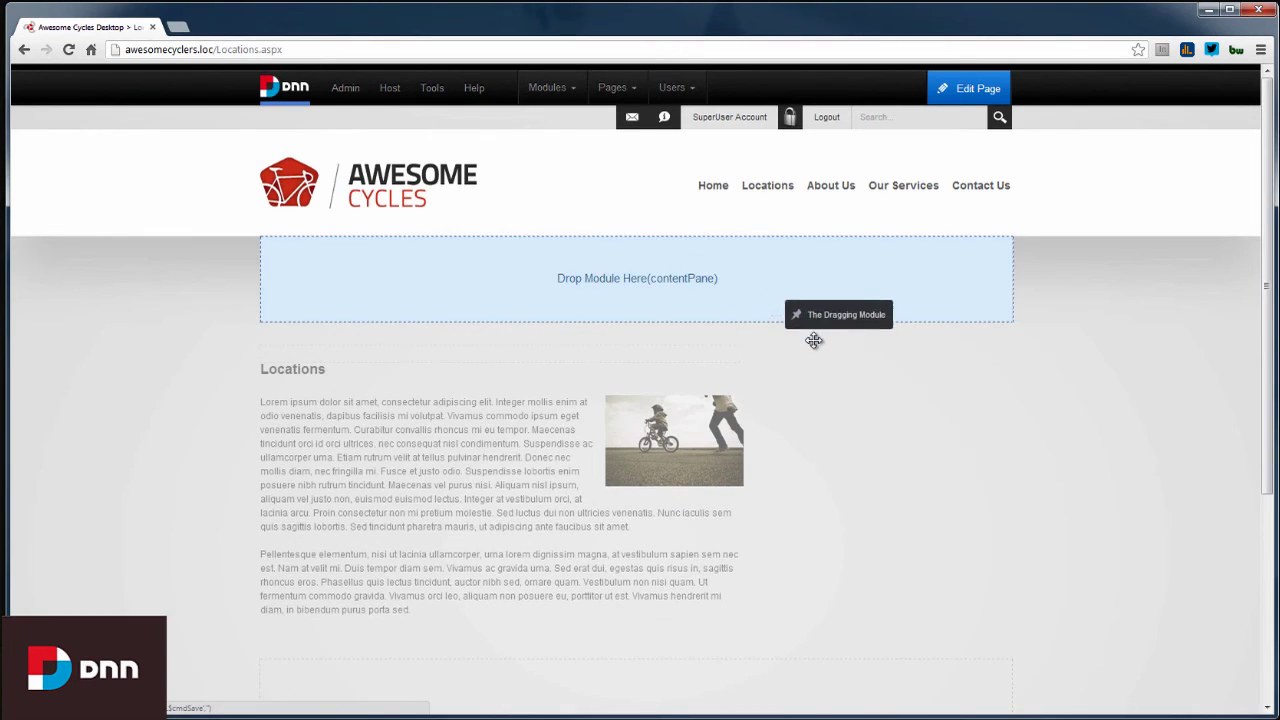
drag(815, 341, 849, 389)
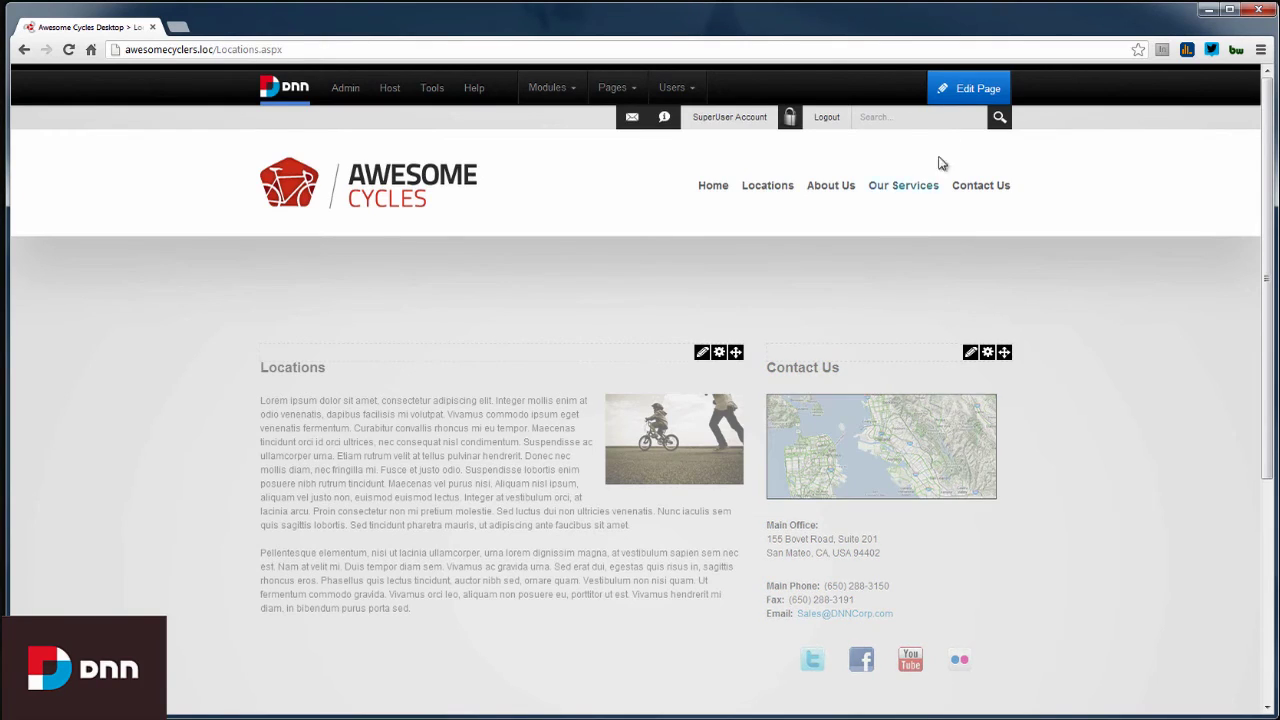
mouse_move(965, 90)
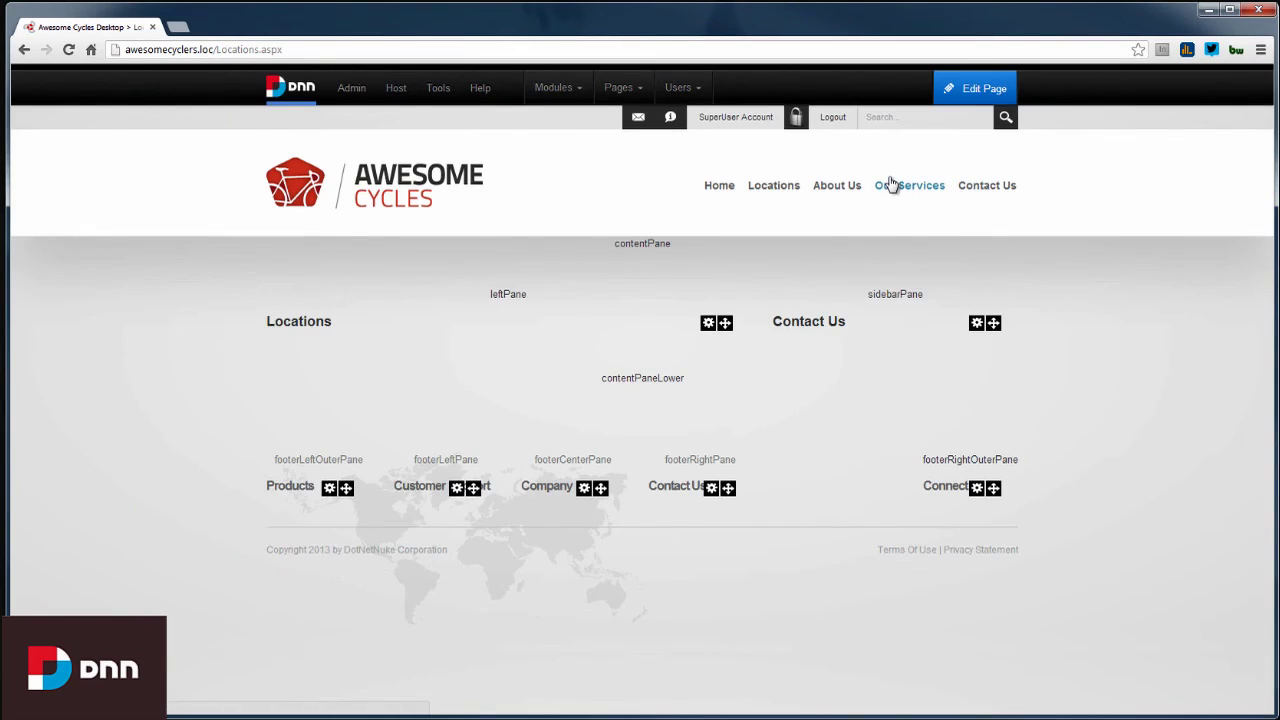
- Clear a stray text selection and switch off View in Layout Mode
drag(615, 244, 568, 286)
drag(489, 294, 631, 289)
click(630, 290)
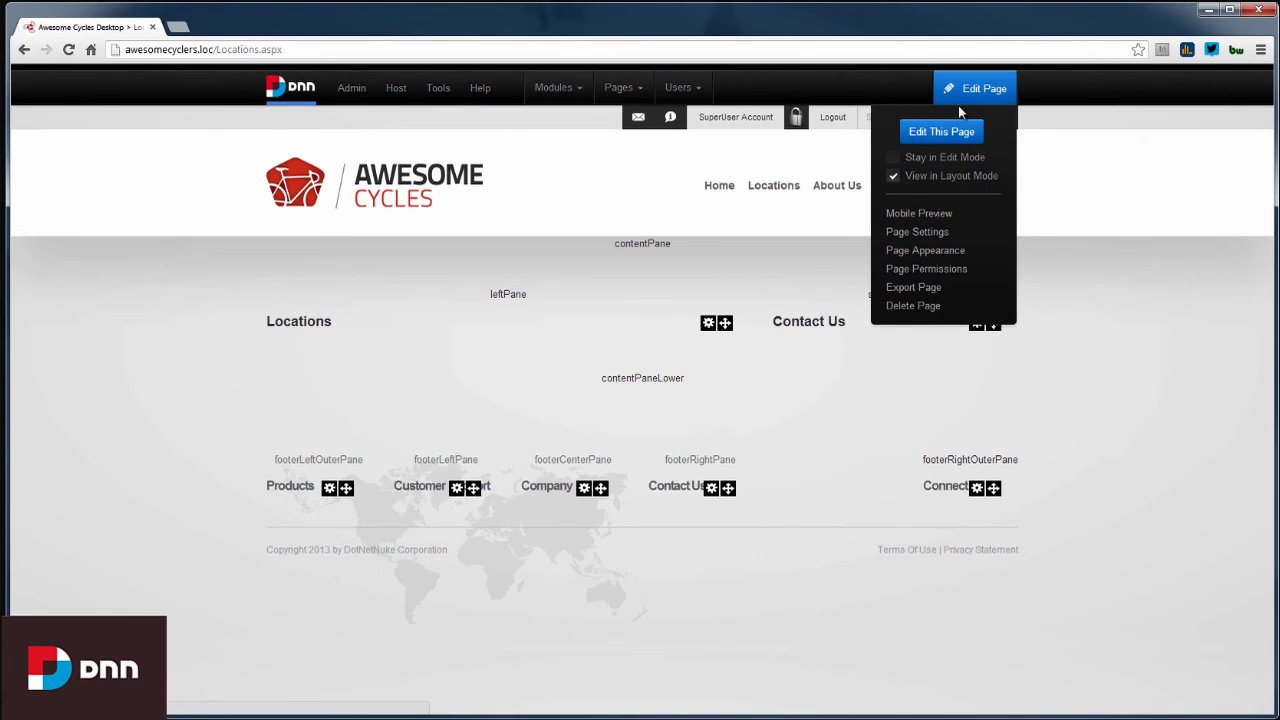
click(893, 177)
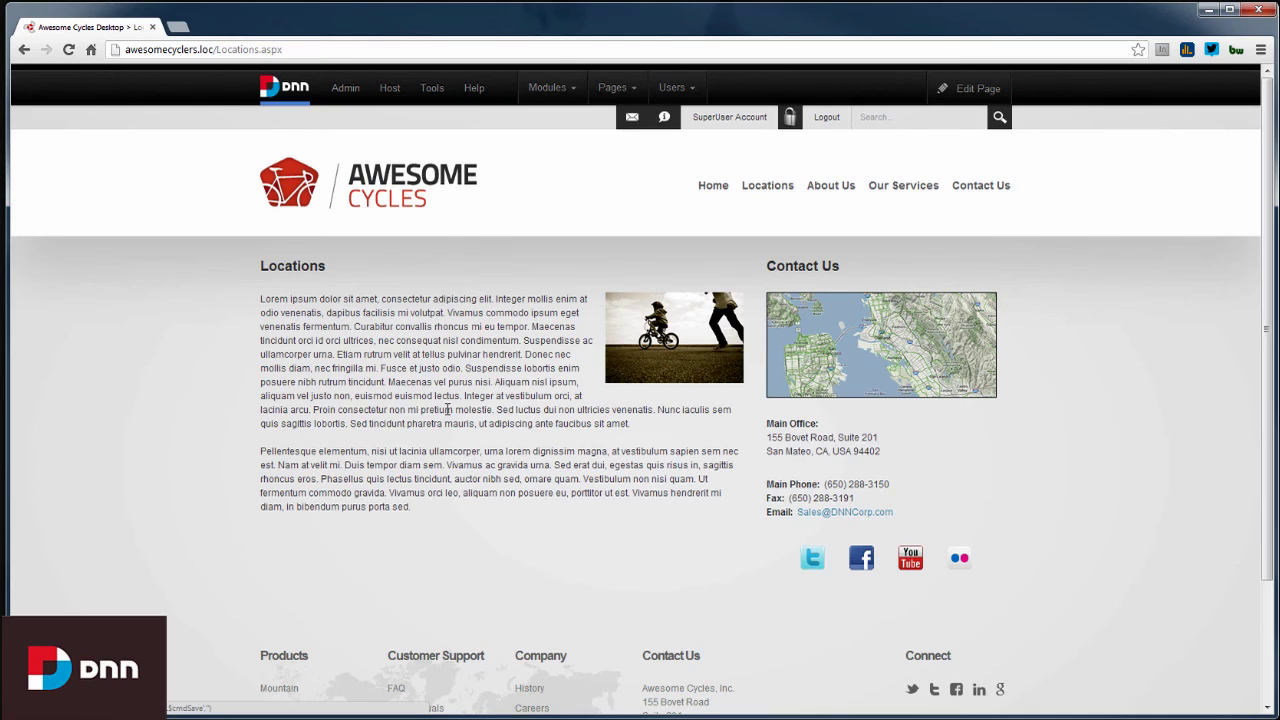
scroll(450, 412, down, 2)
scroll(452, 415, up, 2)
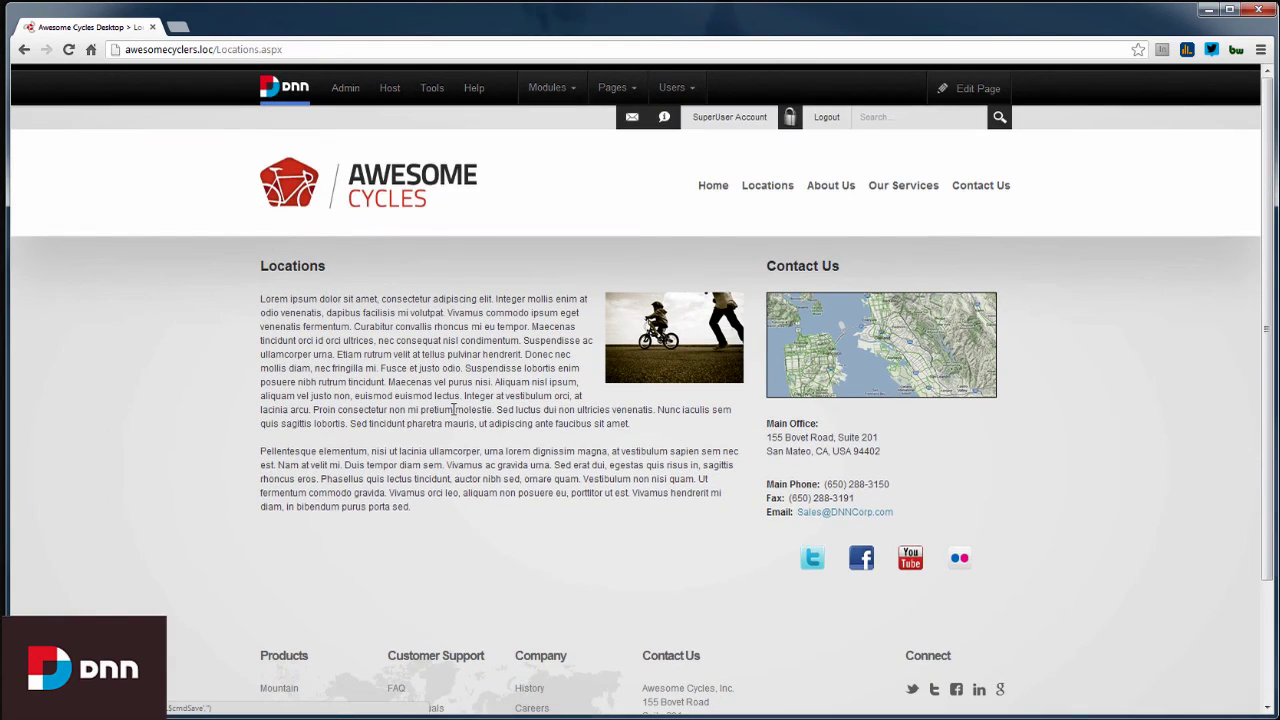